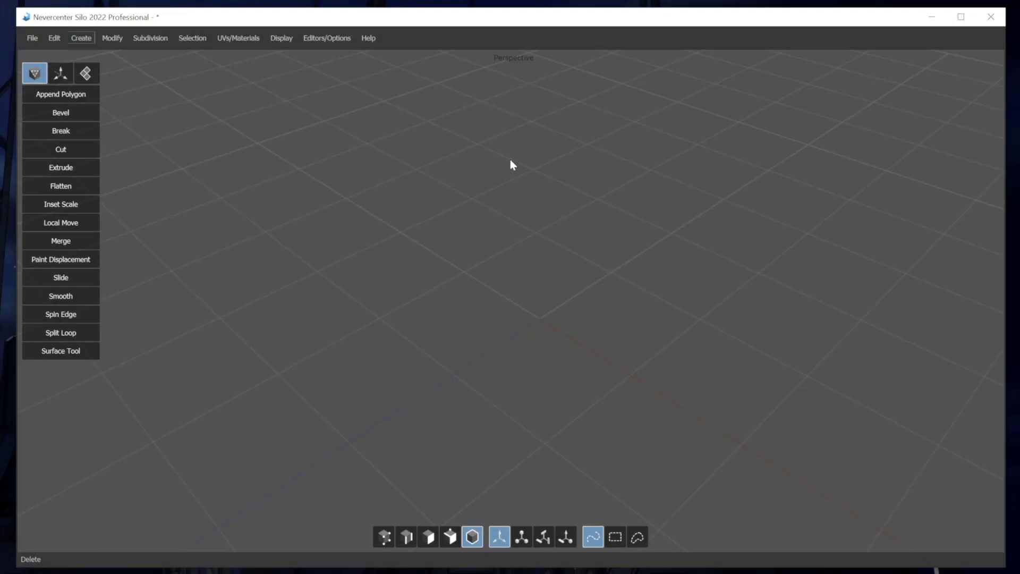
# Look up the program's version in its About/Registration information, leaving it dismissed
pyautogui.click(364, 39)
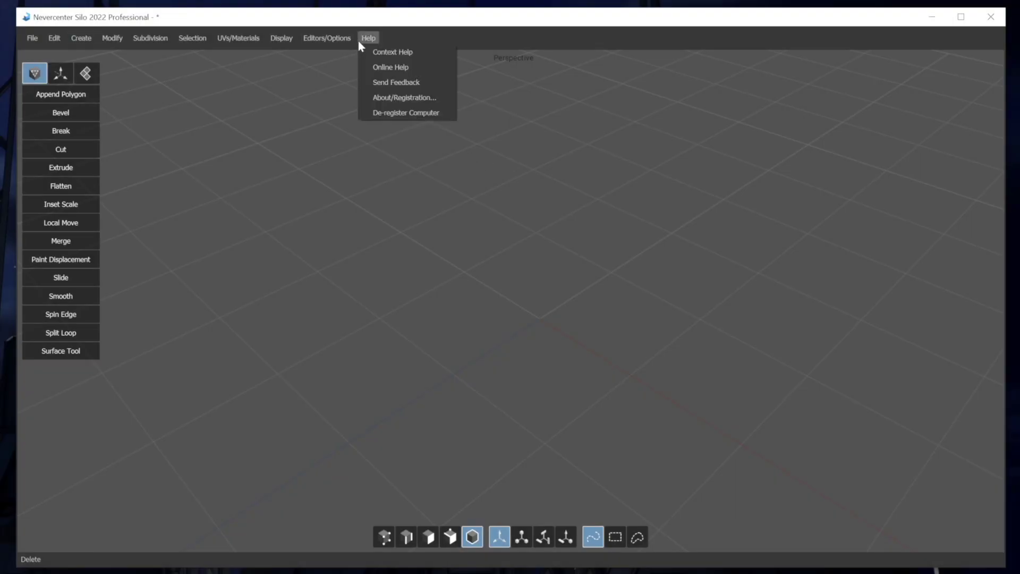
pyautogui.click(380, 96)
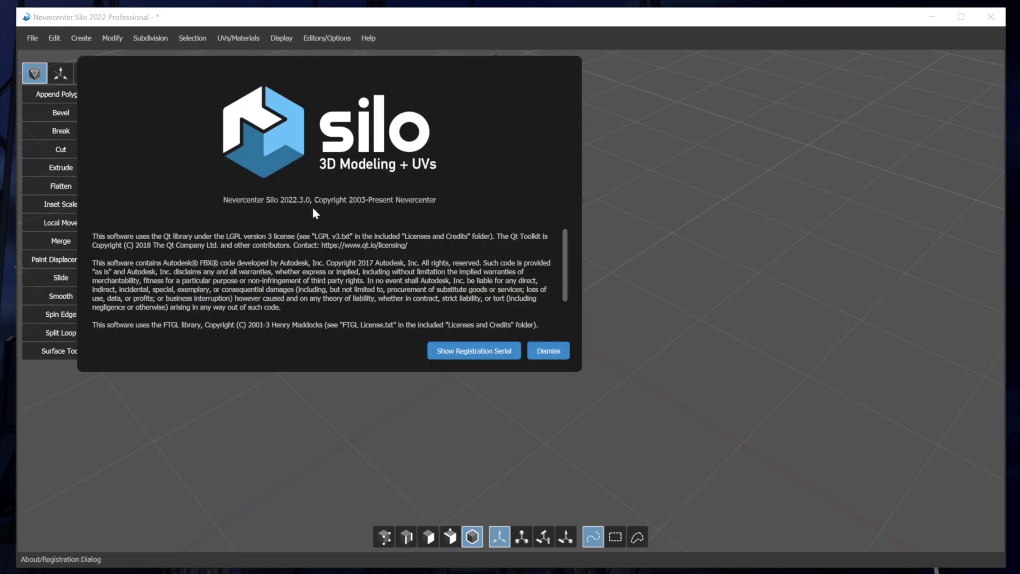
pyautogui.click(547, 352)
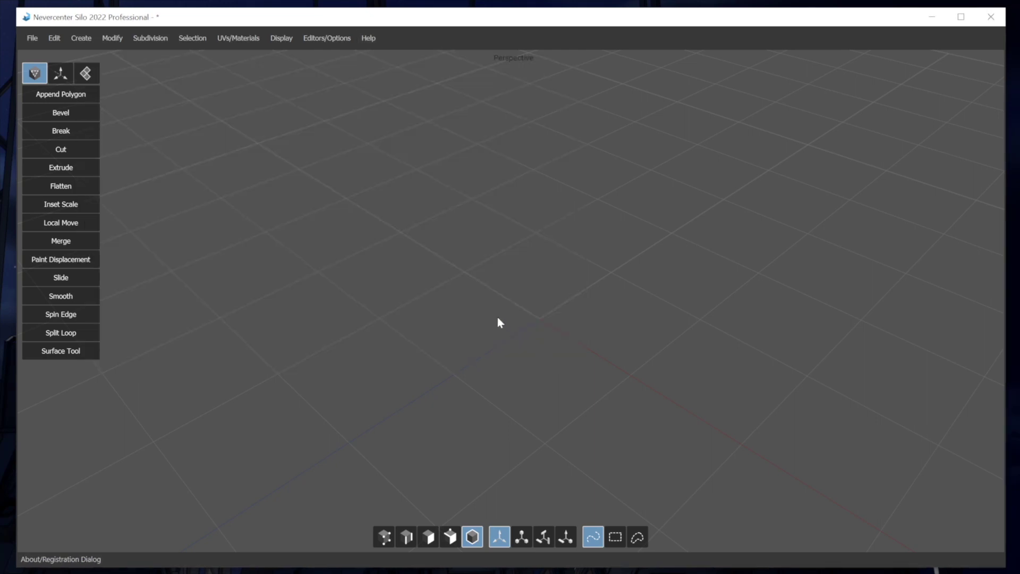
# Create a Gear/Wheel primitive with its default options, keeping its parameter settings open
pyautogui.click(85, 38)
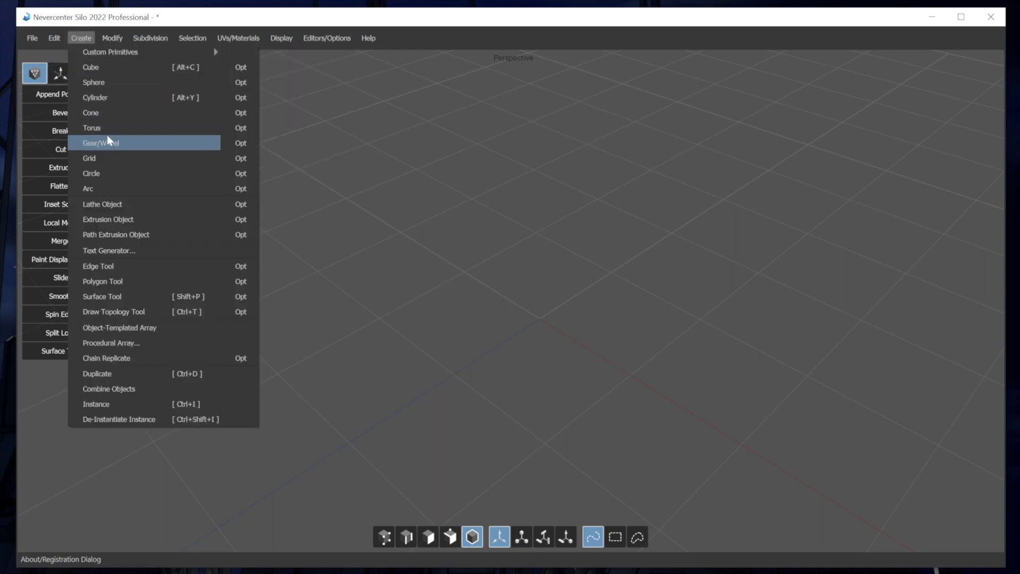
pyautogui.click(243, 143)
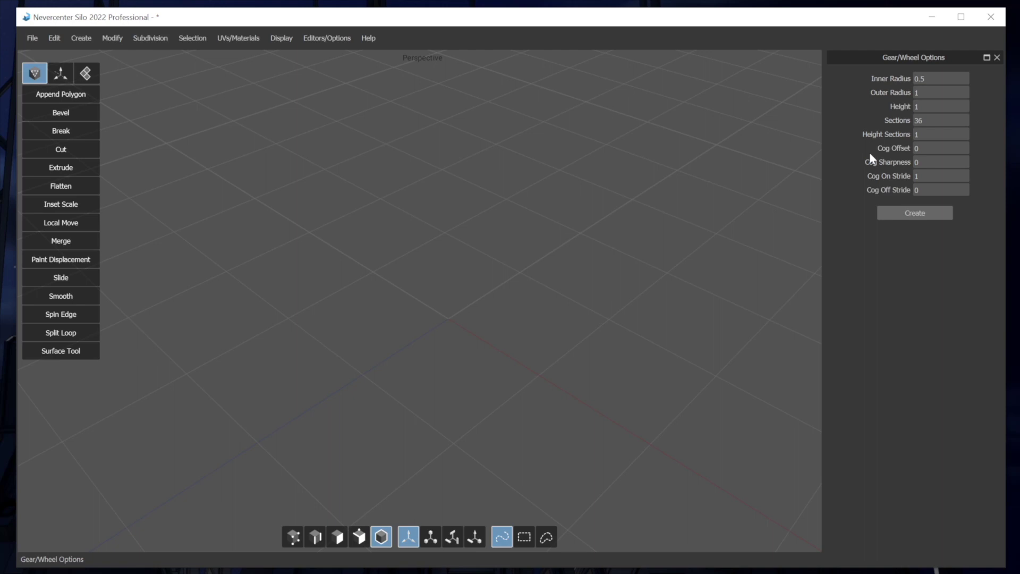
pyautogui.click(921, 217)
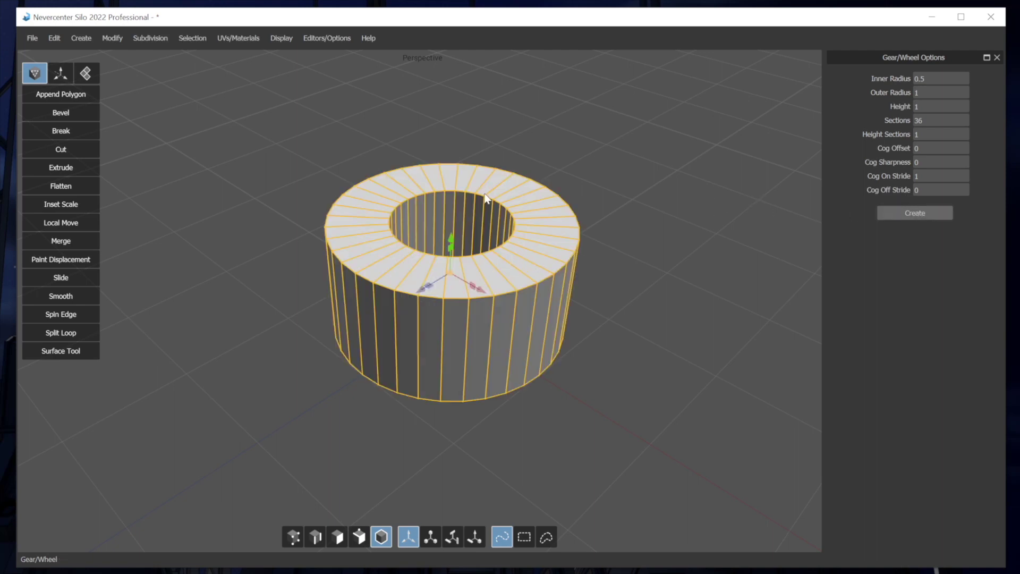
pyautogui.moveTo(496, 208); pyautogui.dragTo(505, 242, button='middle')
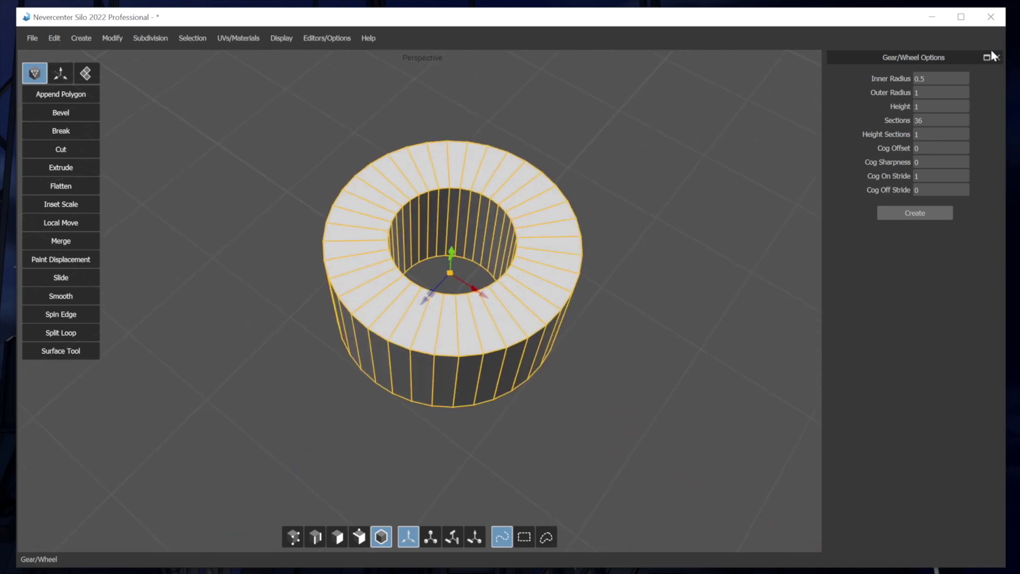
# Set the wheel's inner radius to 0.4 and its height to 0.3
pyautogui.moveTo(943, 77); pyautogui.dragTo(939, 70)
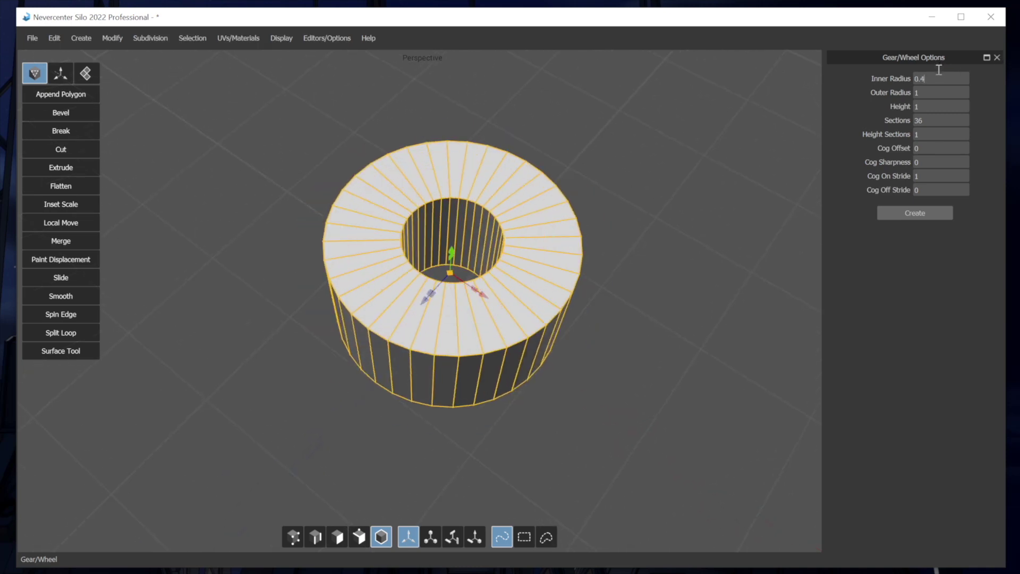
pyautogui.press('BackSpace')
pyautogui.write('3')
pyautogui.press('BackSpace')
pyautogui.write('4')
pyautogui.click(931, 105)
pyautogui.press('BackSpace')
pyautogui.write('0.3')
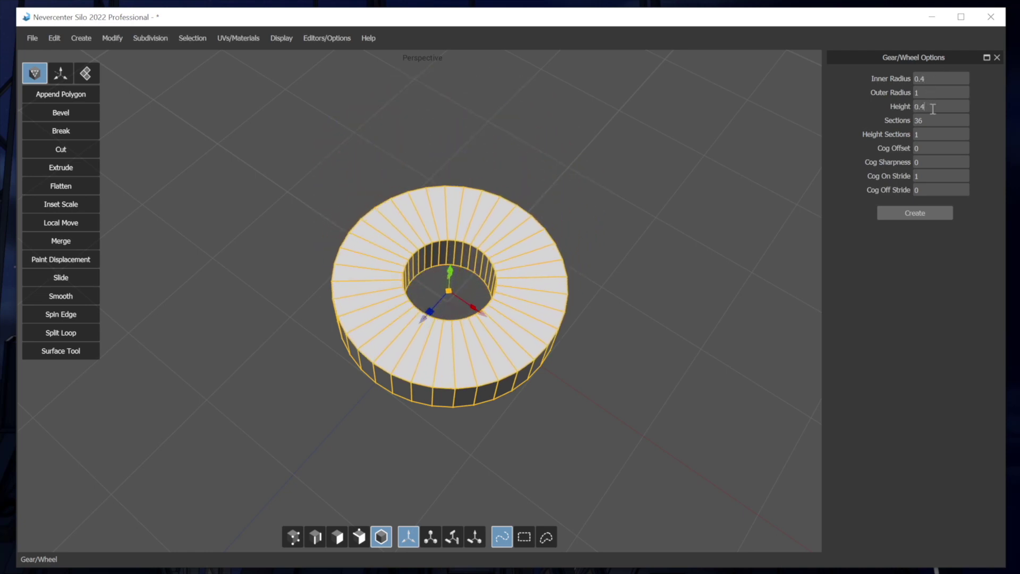
# Set the wheel's height sections to 3
pyautogui.moveTo(725, 159); pyautogui.dragTo(730, 121, button='middle')
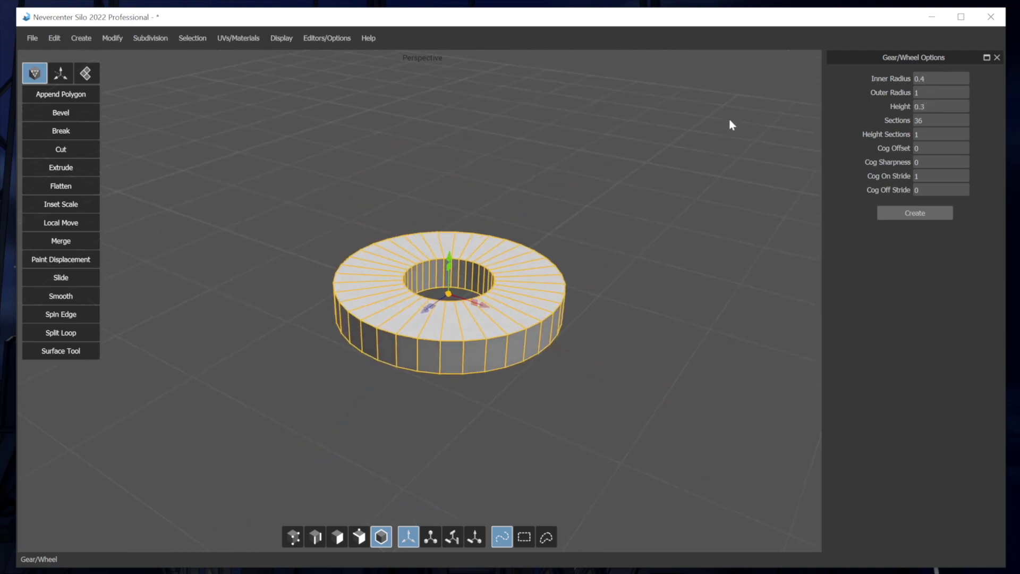
pyautogui.click(924, 133)
pyautogui.press('BackSpace')
pyautogui.write('3')
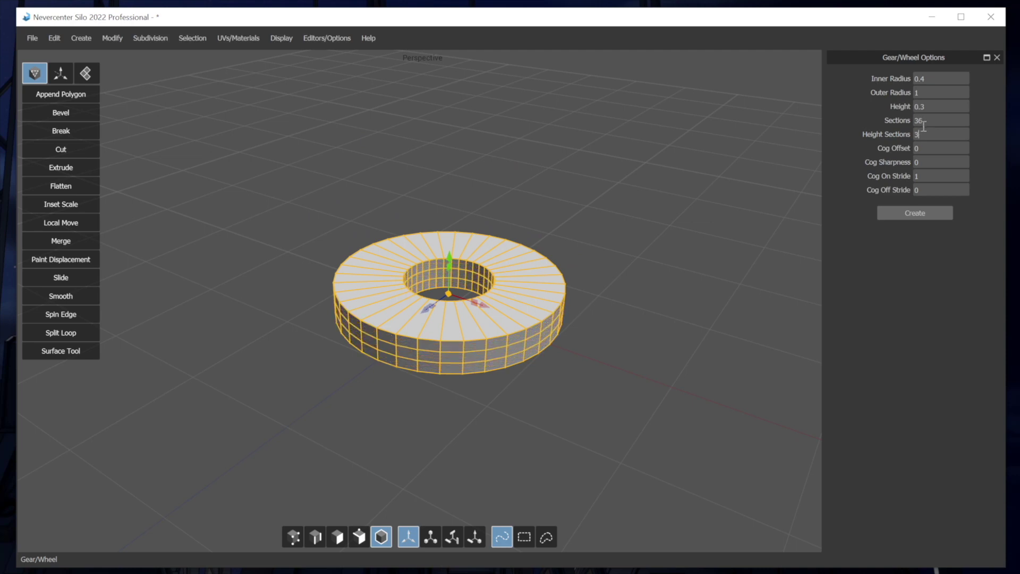
# Set the wheel's sections to 40 and its height sections to 1
pyautogui.moveTo(924, 127)
pyautogui.mouseDown()
pyautogui.moveTo(929, 103)
pyautogui.moveTo(931, 112)
pyautogui.mouseUp()
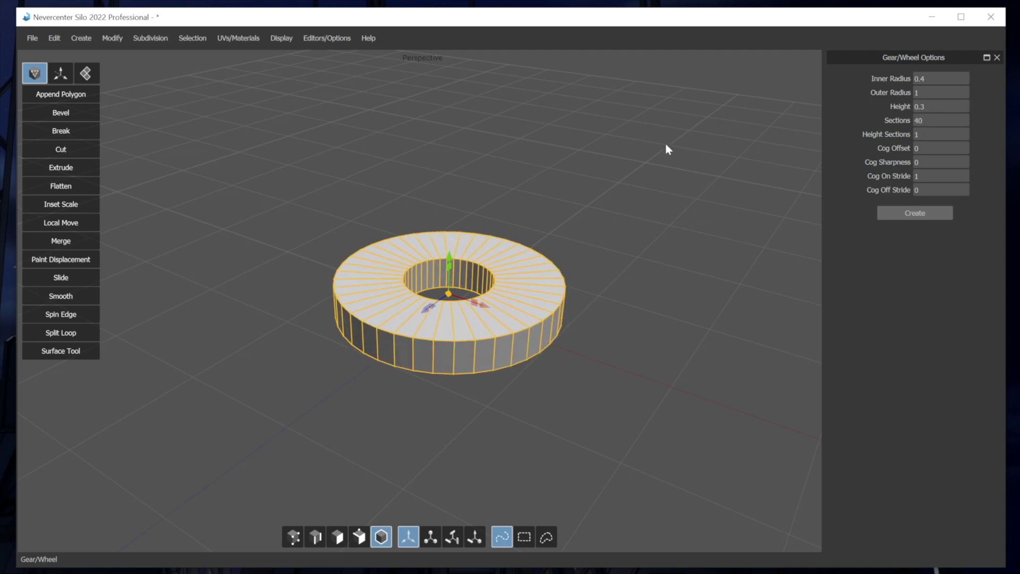
pyautogui.keyDown('alt'); pyautogui.moveTo(632, 160); pyautogui.dragTo(622, 183); pyautogui.keyUp('alt')
pyautogui.keyDown('alt'); pyautogui.moveTo(620, 188); pyautogui.dragTo(609, 218, button='right'); pyautogui.keyUp('alt')
pyautogui.scroll(-3, 608, 228)
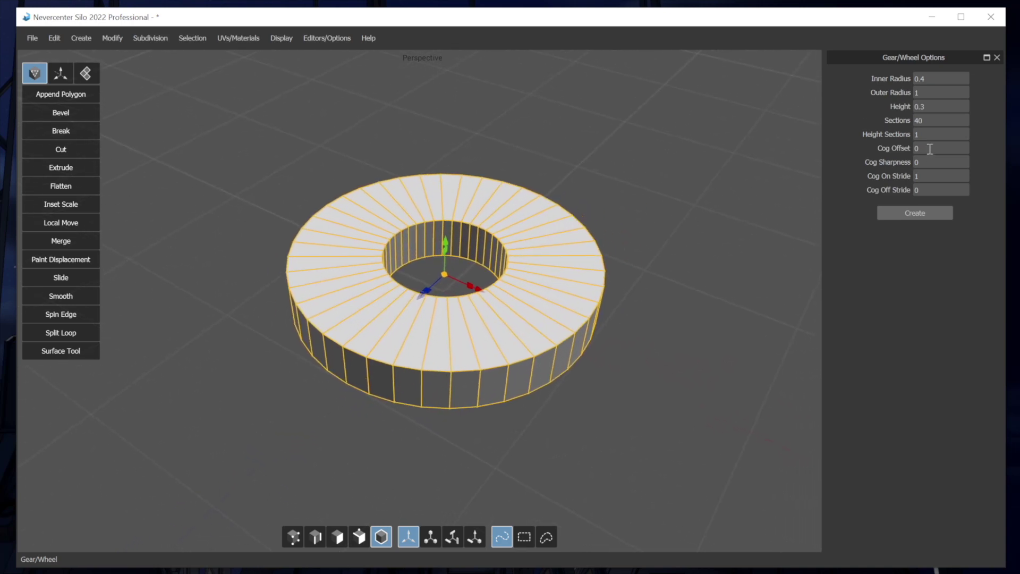
# Form gear teeth on the wheel with a cog offset of 0.4 and a cog on stride of 4
pyautogui.moveTo(930, 149); pyautogui.dragTo(931, 140)
pyautogui.scroll(-2, 706, 199)
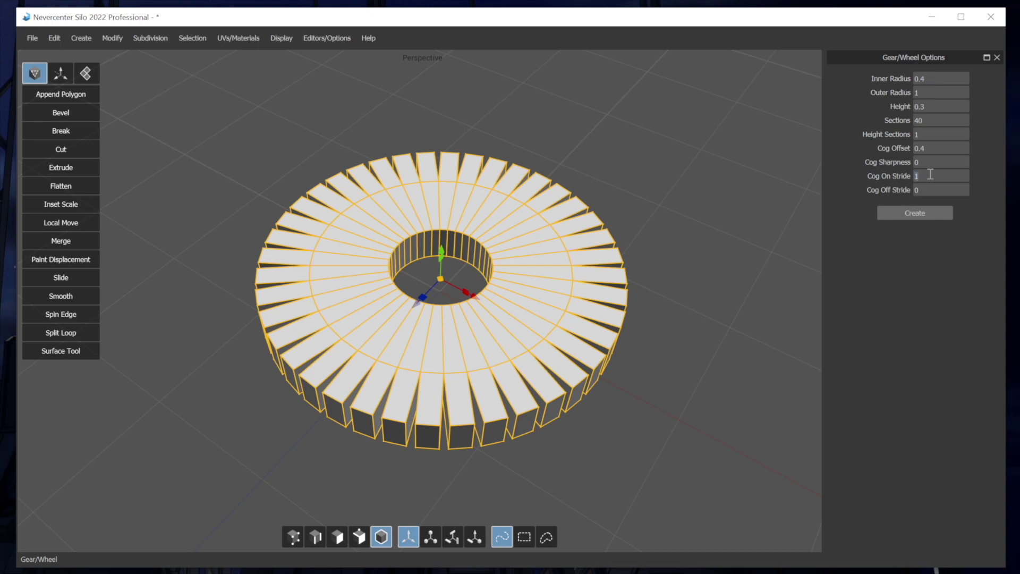
pyautogui.write('2')
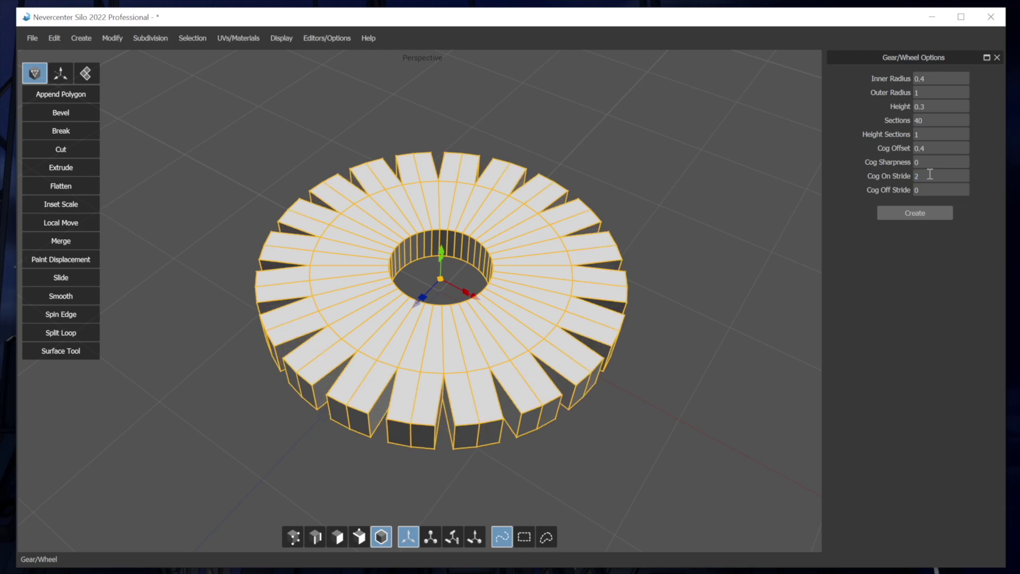
pyautogui.press('BackSpace')
pyautogui.write('3')
pyautogui.press('BackSpace')
pyautogui.write('4')
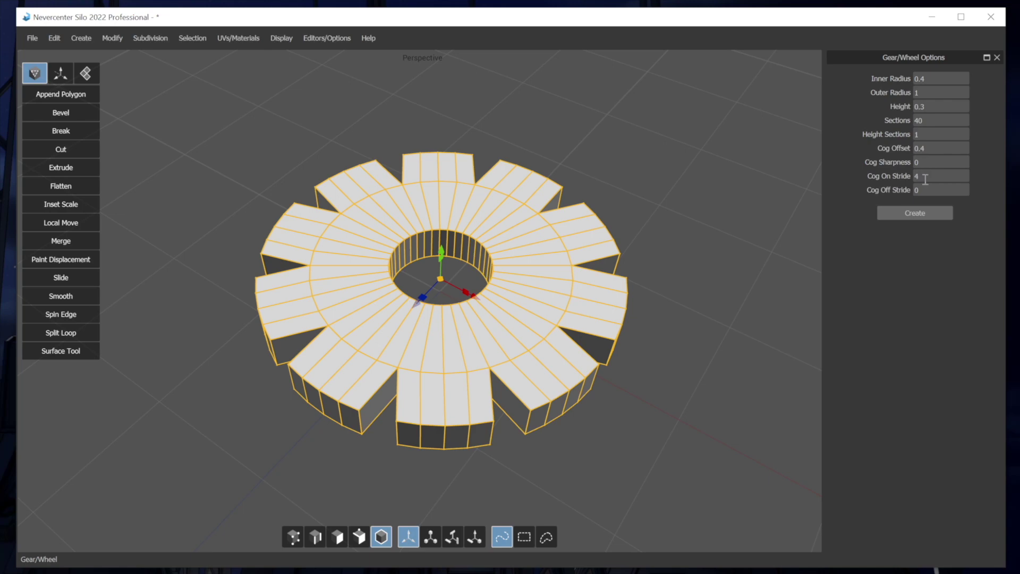
# Set the gear's sections to 55 and its cog off stride to 3
pyautogui.moveTo(926, 120)
pyautogui.mouseDown()
pyautogui.moveTo(927, 129)
pyautogui.moveTo(930, 111)
pyautogui.mouseUp()
pyautogui.scroll(-7, 932, 120)
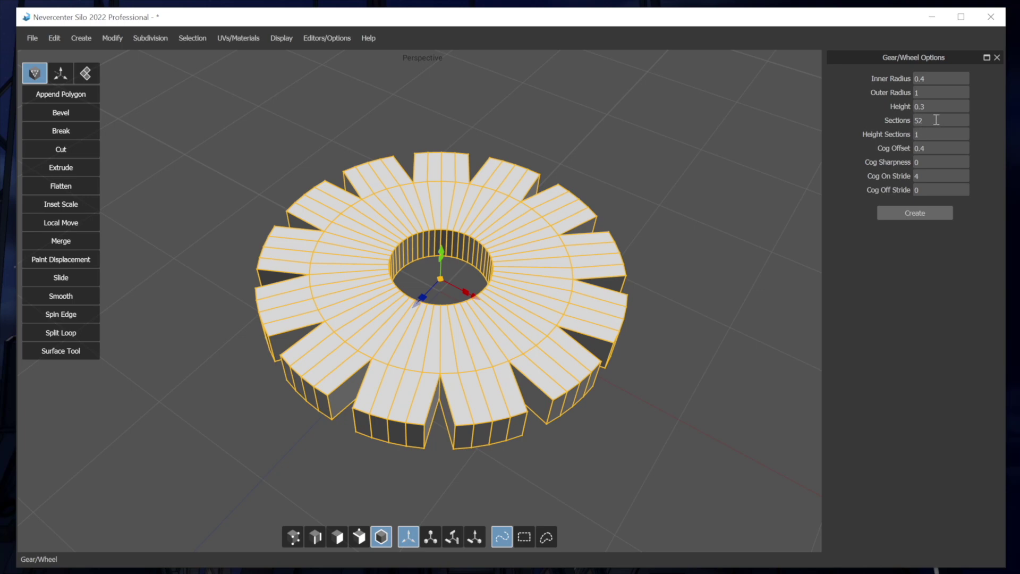
pyautogui.scroll(3, 932, 123)
pyautogui.scroll(3, 927, 187)
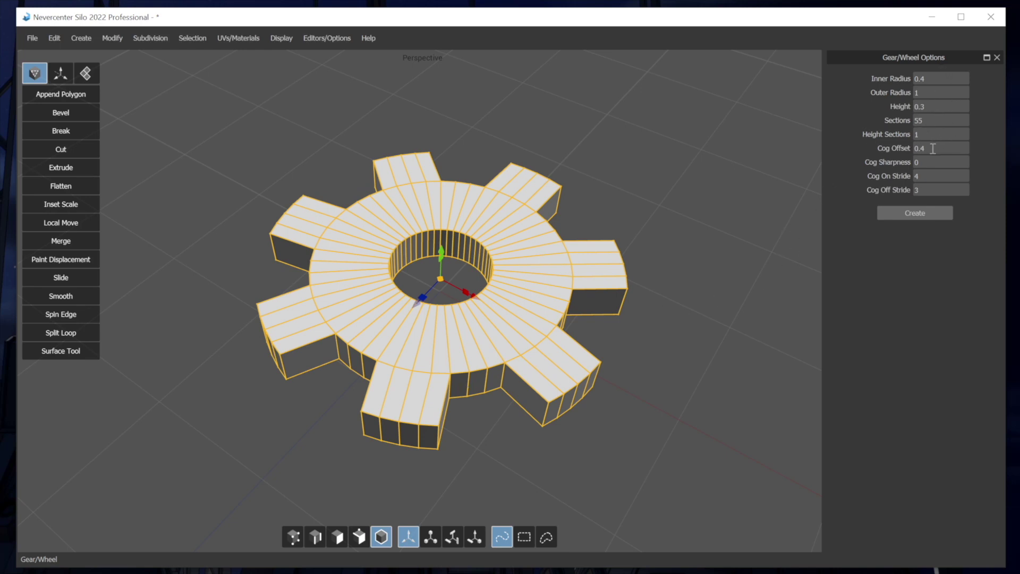
# Try cog sharpness values of -1, 1 and 0.3 on the gear's teeth
pyautogui.press('BackSpace')
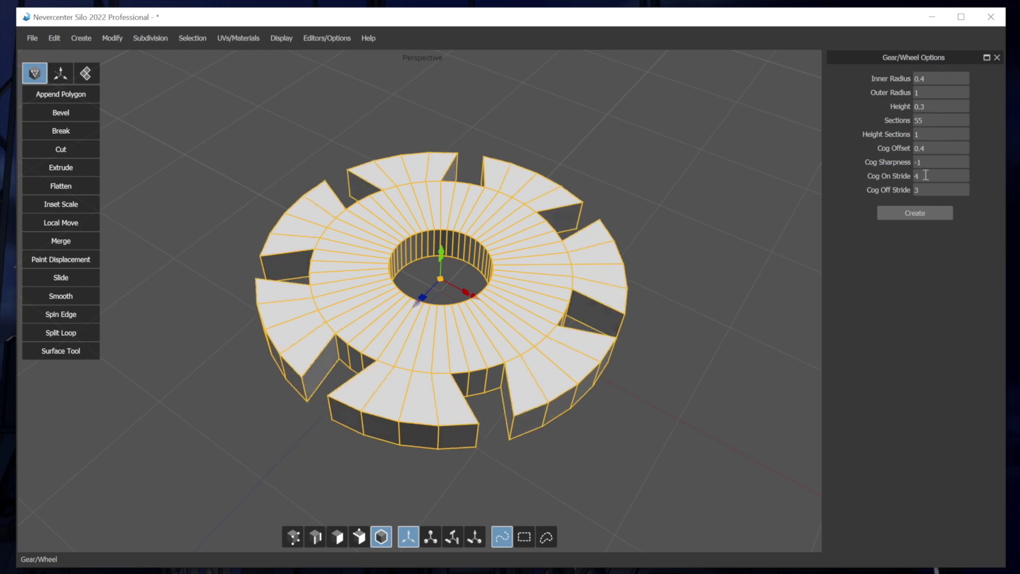
pyautogui.write('1')
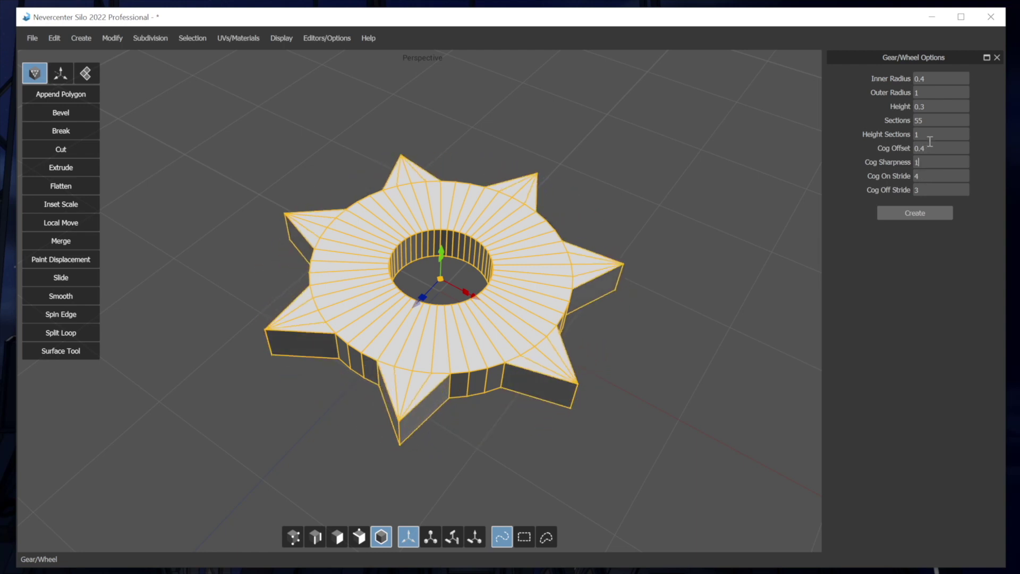
pyautogui.moveTo(930, 141)
pyautogui.mouseDown()
pyautogui.moveTo(929, 152)
pyautogui.moveTo(929, 135)
pyautogui.mouseUp()
pyautogui.press('BackSpace')
pyautogui.write('0.3')
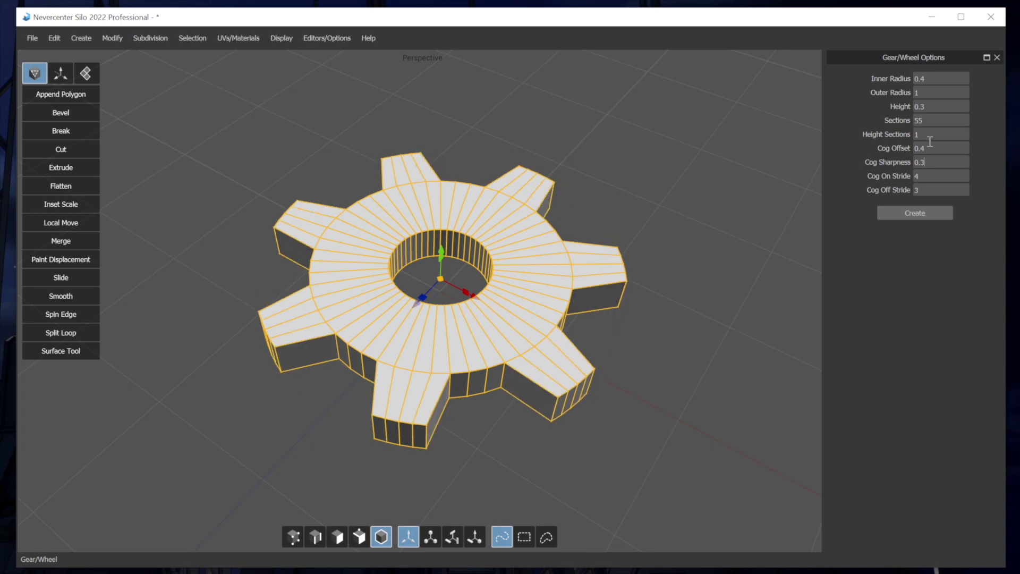
# Set the cog sharpness to 1 for fully pointed teeth
pyautogui.press('BackSpace')
pyautogui.write('1')
pyautogui.press('BackSpace')
pyautogui.write('0')
pyautogui.press('BackSpace')
pyautogui.write('1')
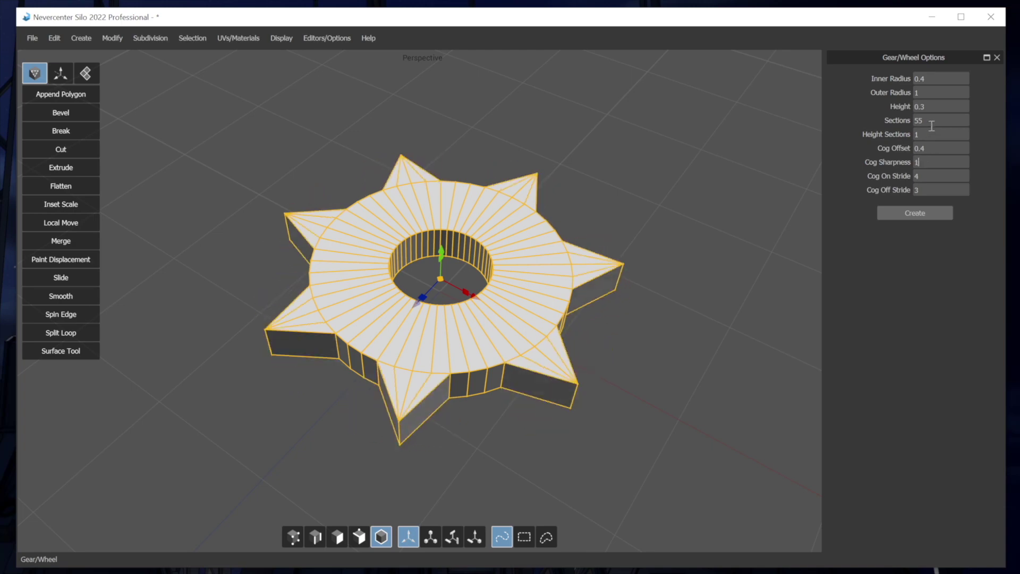
# Set the gear's cog off stride to 0 and close its centre hole with an inner radius of 0
pyautogui.click(930, 190)
pyautogui.press('BackSpace')
pyautogui.write('0')
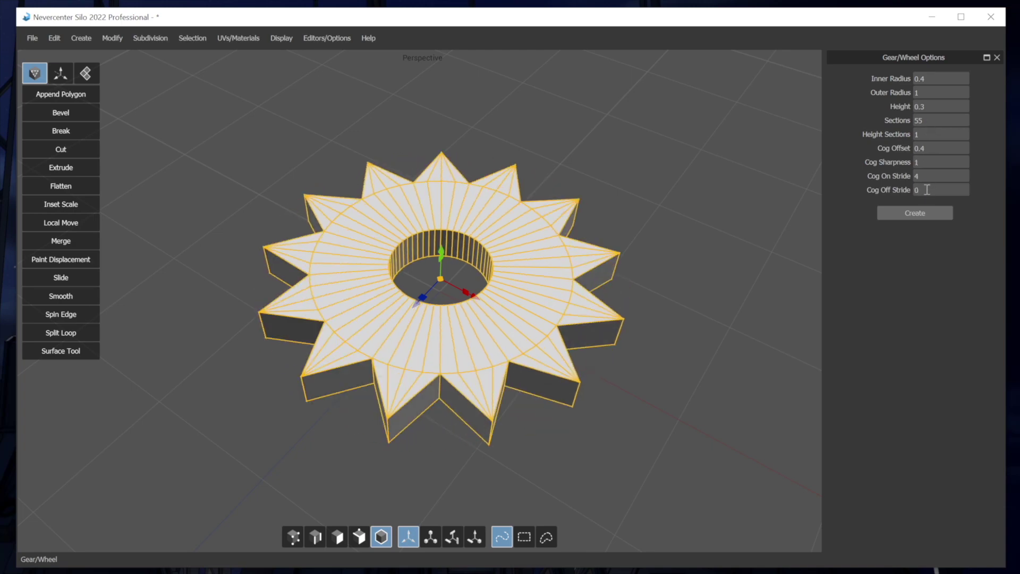
pyautogui.click(932, 78)
pyautogui.press('BackSpace')
pyautogui.press('BackSpace')
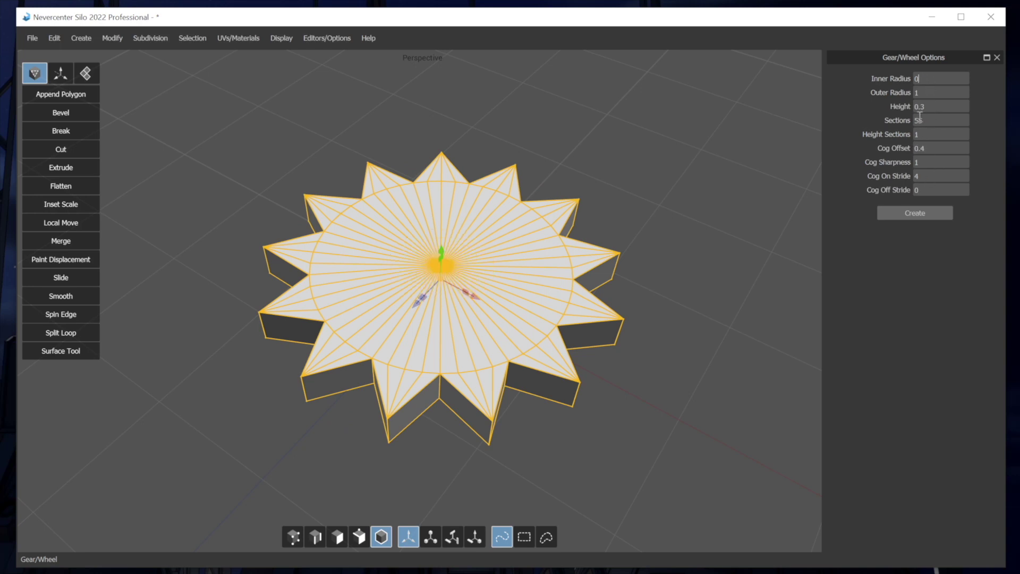
# Set the star shape's outer radius to 0.5 and its cog offset to 0.8
pyautogui.click(927, 93)
pyautogui.press('BackSpace')
pyautogui.write('0.5')
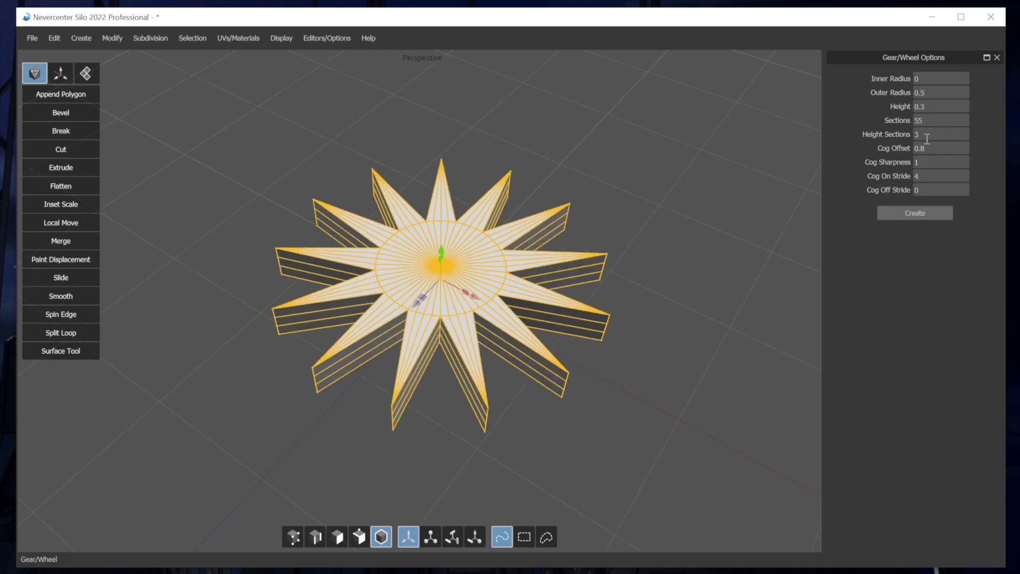
pyautogui.press('BackSpace')
pyautogui.write('1')
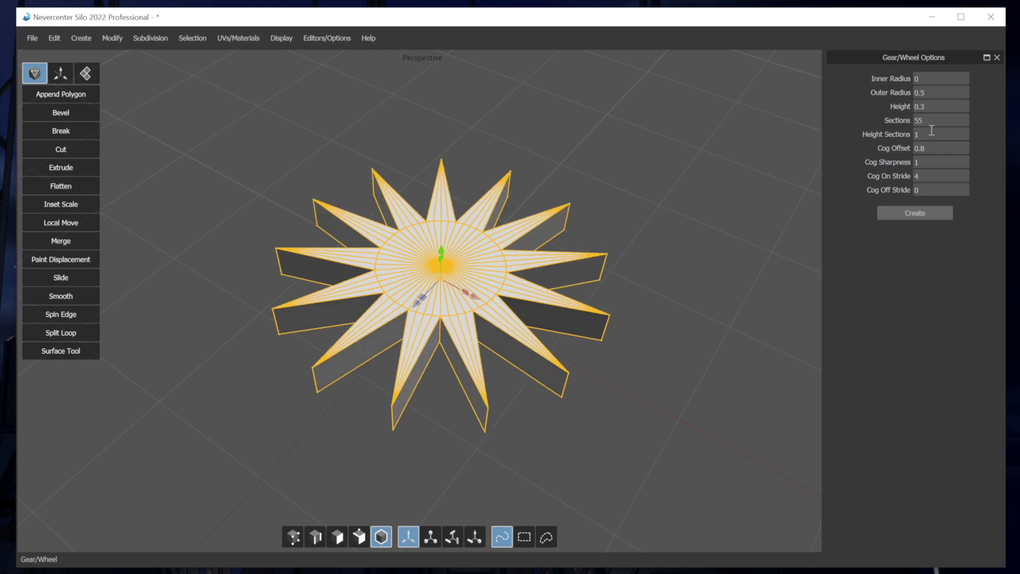
# Lengthen the star's spikes by setting the cog offset to 1.2
pyautogui.click(934, 148)
pyautogui.press('BackSpace')
pyautogui.press('BackSpace')
pyautogui.press('BackSpace')
pyautogui.write('1.1')
pyautogui.press('BackSpace')
pyautogui.write('2')
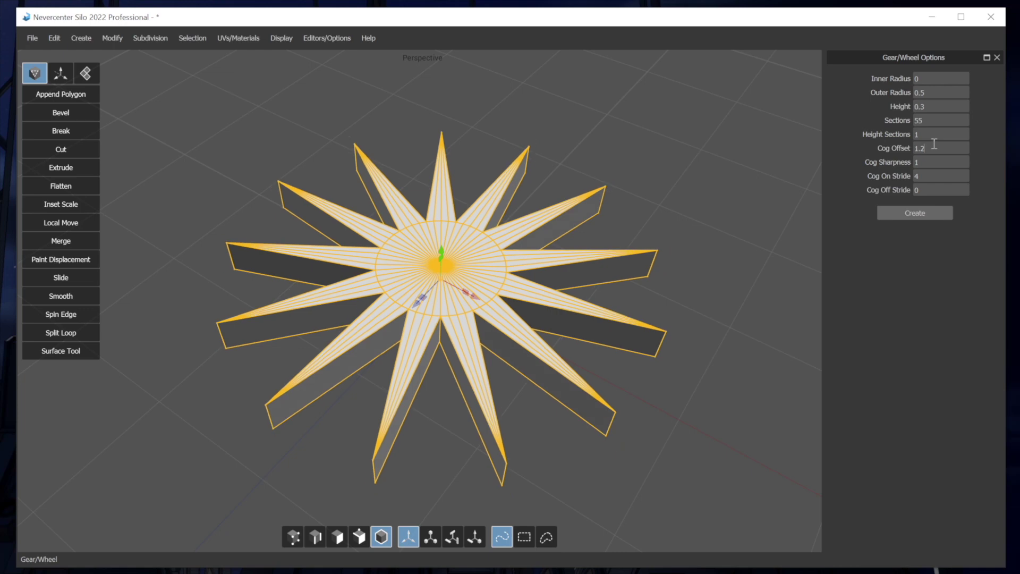
# Flatten the star by setting its height to 0
pyautogui.moveTo(542, 229); pyautogui.dragTo(532, 259, button='middle')
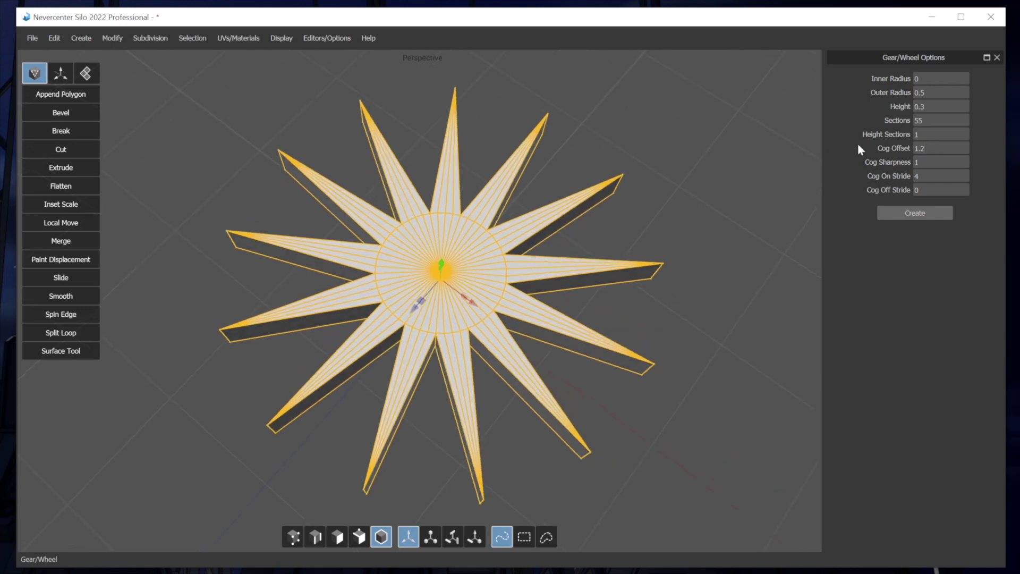
pyautogui.click(932, 106)
pyautogui.press('BackSpace')
pyautogui.press('BackSpace')
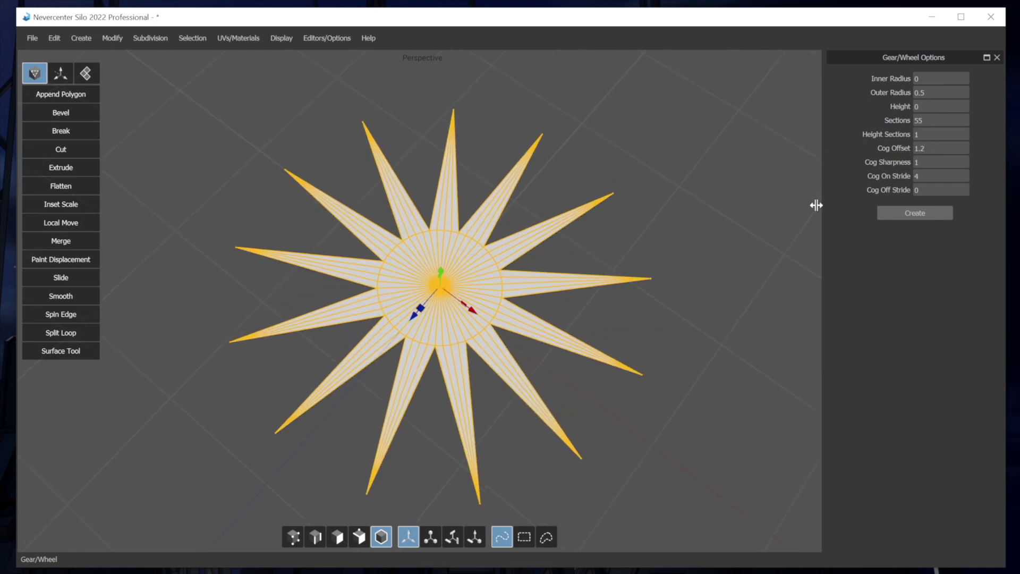
# Set the flat star's sections to 37 and its cog sharpness to 0
pyautogui.moveTo(816, 205); pyautogui.dragTo(626, 244, button='middle')
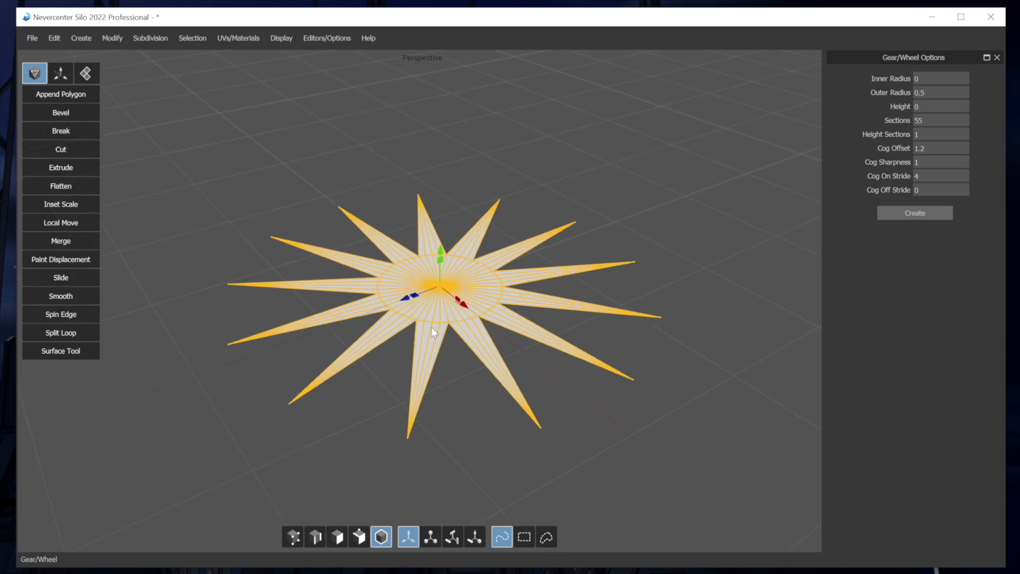
pyautogui.moveTo(431, 326); pyautogui.dragTo(573, 336, button='middle')
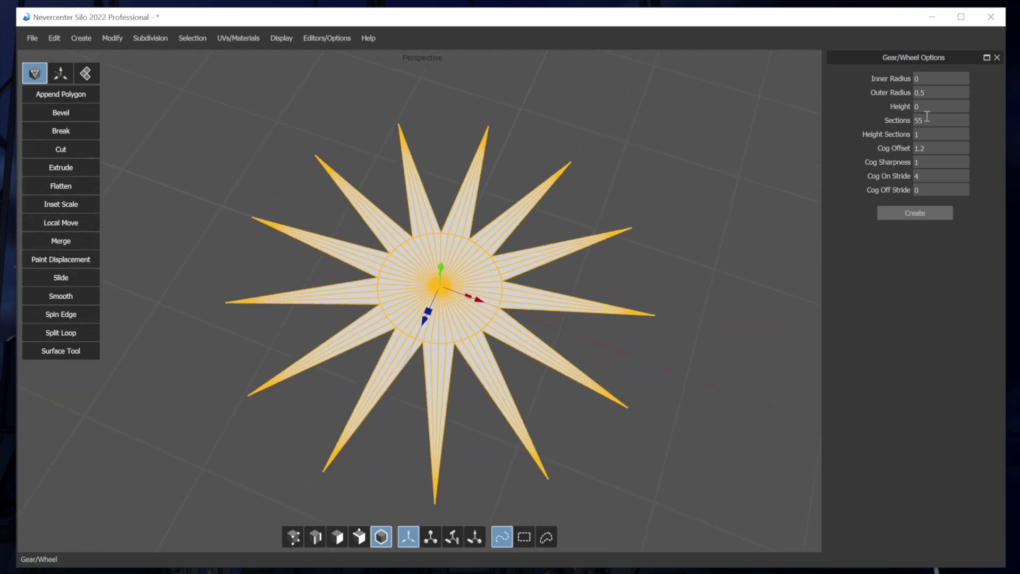
pyautogui.moveTo(927, 116); pyautogui.dragTo(930, 138)
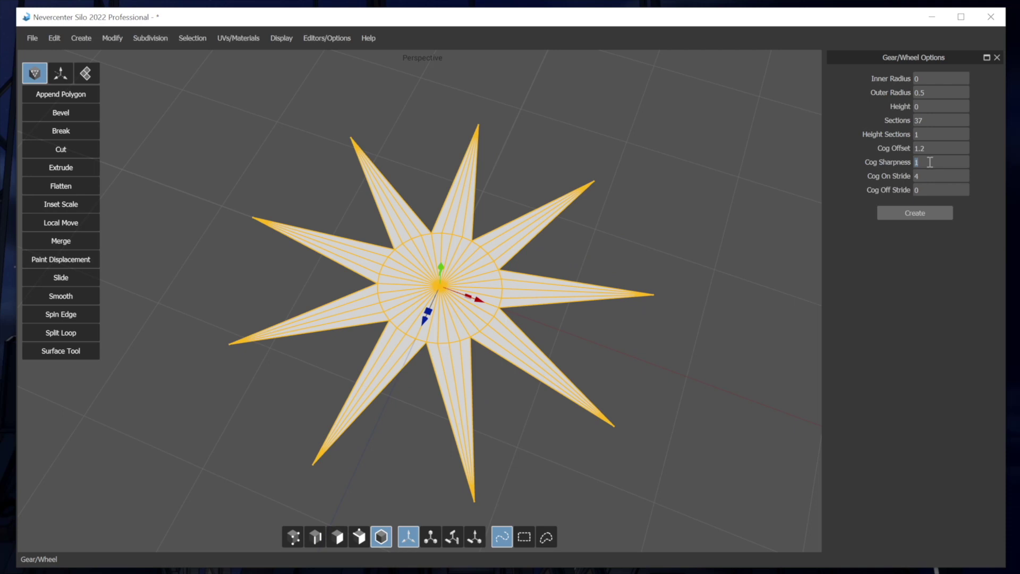
pyautogui.write('0')
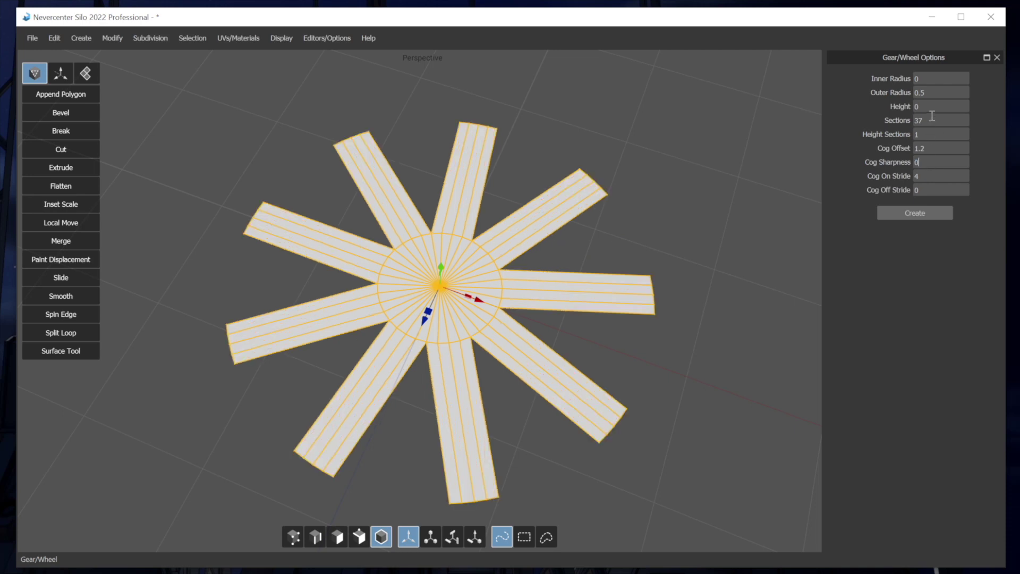
# Space the blades further apart with a cog off stride of 4
pyautogui.doubleClick(930, 189)
pyautogui.write('4')
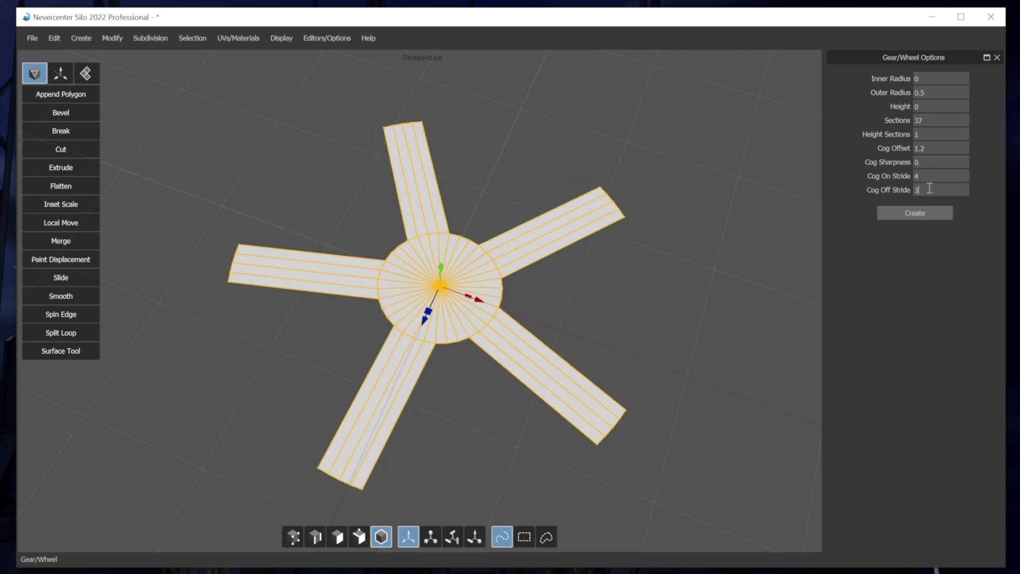
pyautogui.keyDown('alt'); pyautogui.moveTo(670, 239); pyautogui.dragTo(611, 242); pyautogui.keyUp('alt')
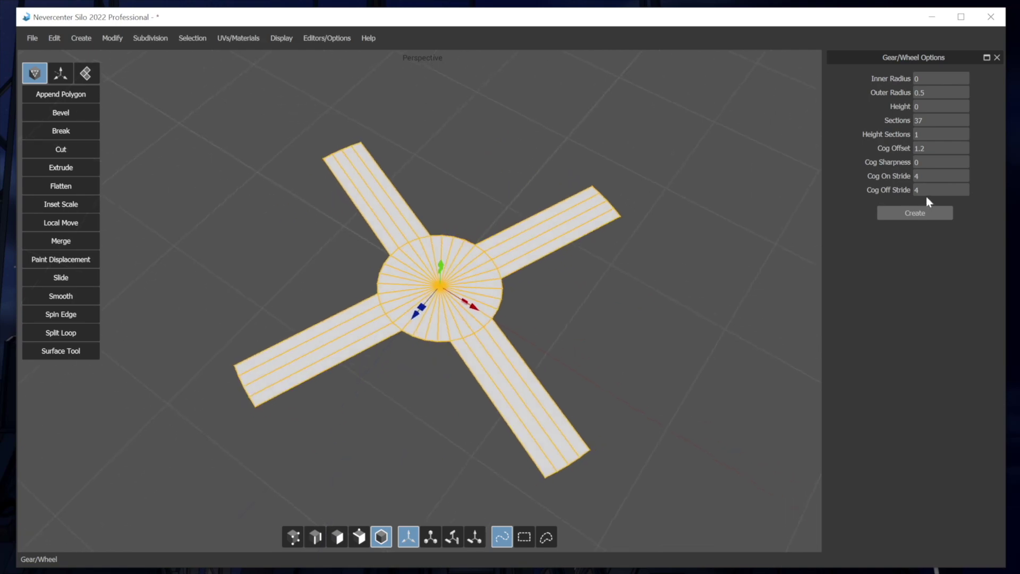
# Narrow the flat shape's blades to a cog on stride of 1, try a cog off stride of 7, and restore it to 4
pyautogui.doubleClick(939, 175)
pyautogui.write('1')
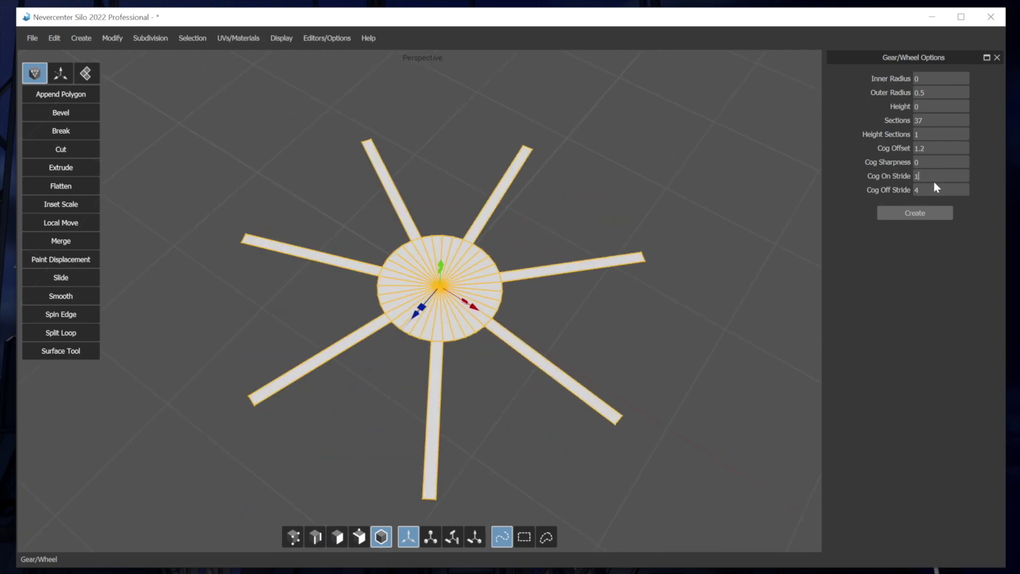
pyautogui.doubleClick(929, 190)
pyautogui.write('7')
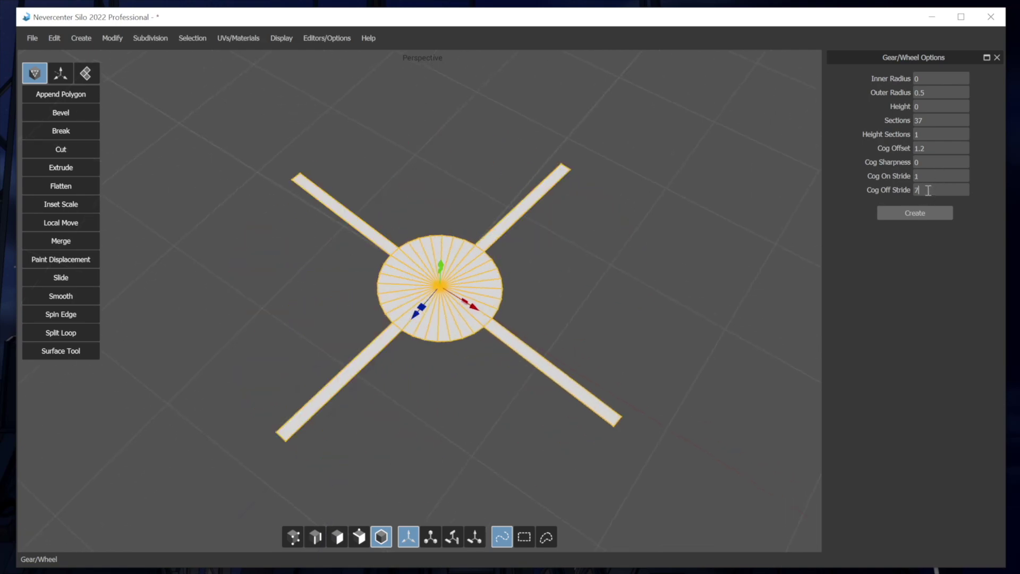
pyautogui.scroll(-3, 928, 190)
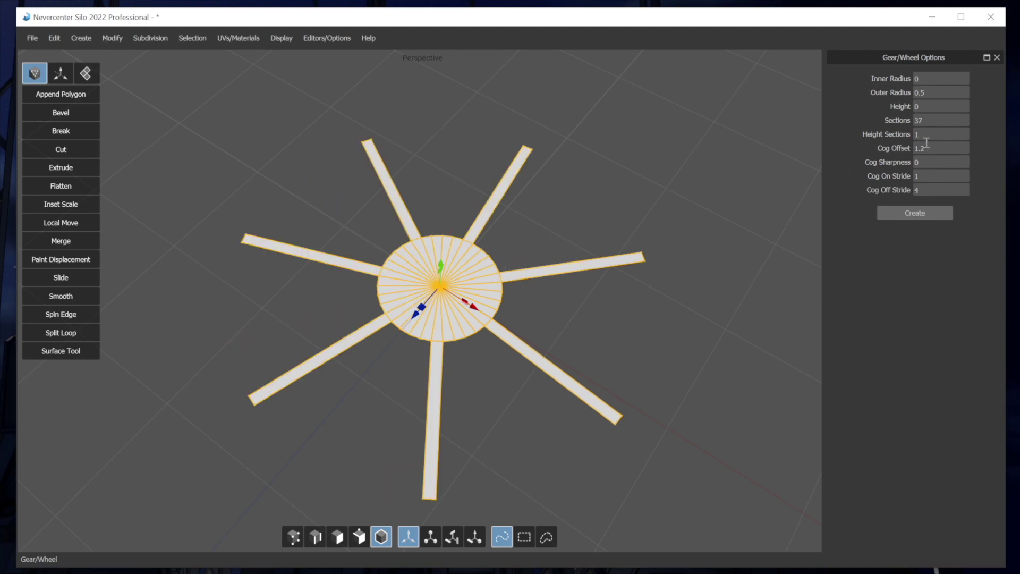
# Shorten the blades to a cog offset of 0.1 and open the centre with an inner radius of 0.4
pyautogui.scroll(-12, 927, 145)
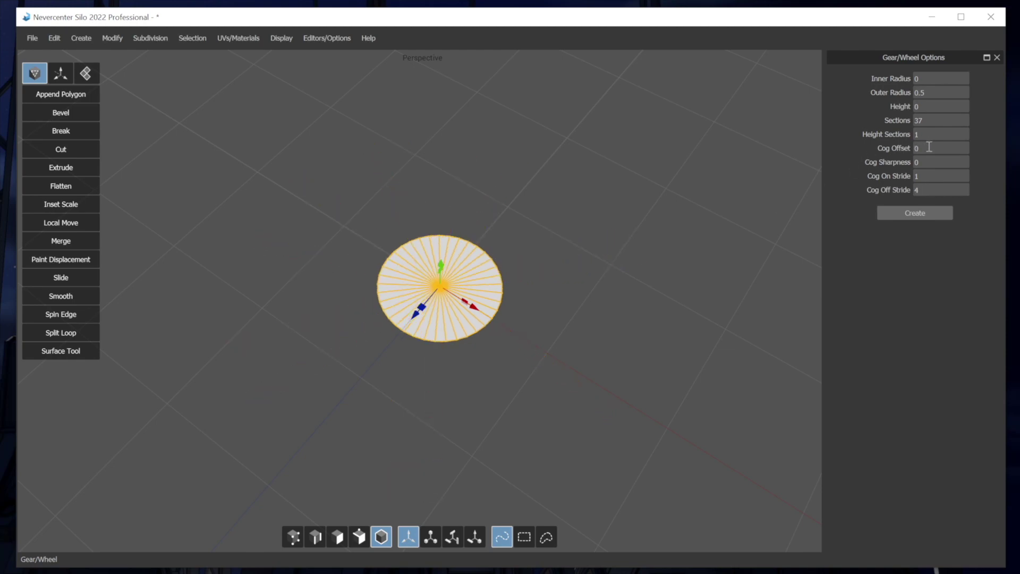
pyautogui.scroll(1, 928, 146)
pyautogui.scroll(2, 934, 78)
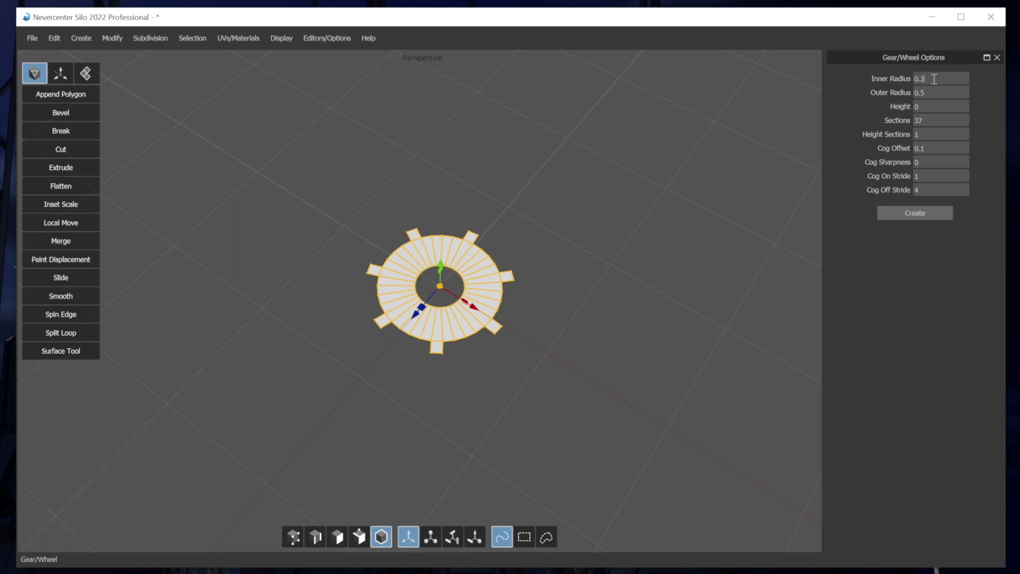
pyautogui.scroll(2, 934, 78)
# Raise the flat cogged ring into a tall hollow cylinder with a height of 1.5
pyautogui.scroll(4, 930, 106)
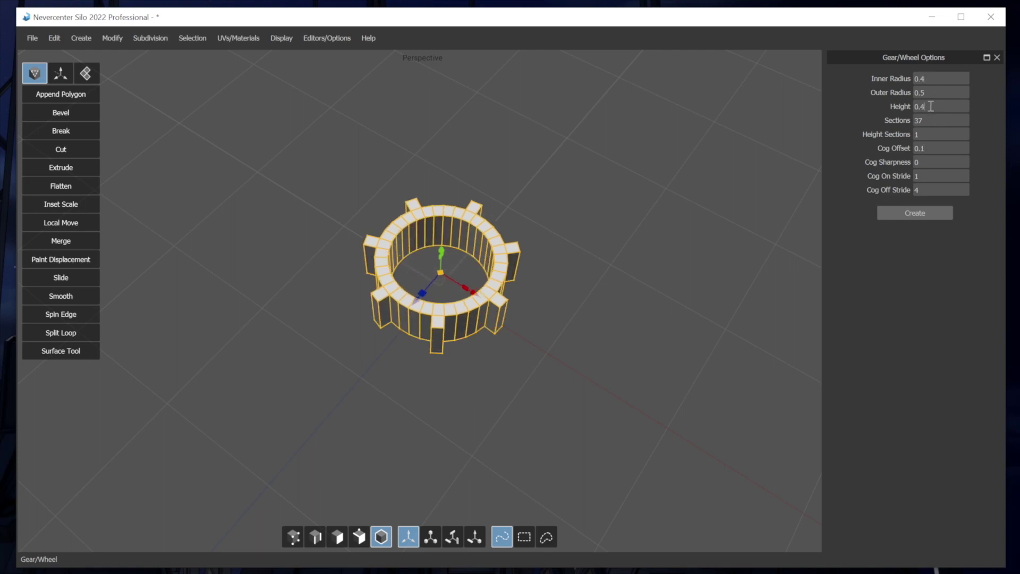
pyautogui.scroll(11, 931, 106)
pyautogui.moveTo(578, 189); pyautogui.dragTo(601, 215, button='middle')
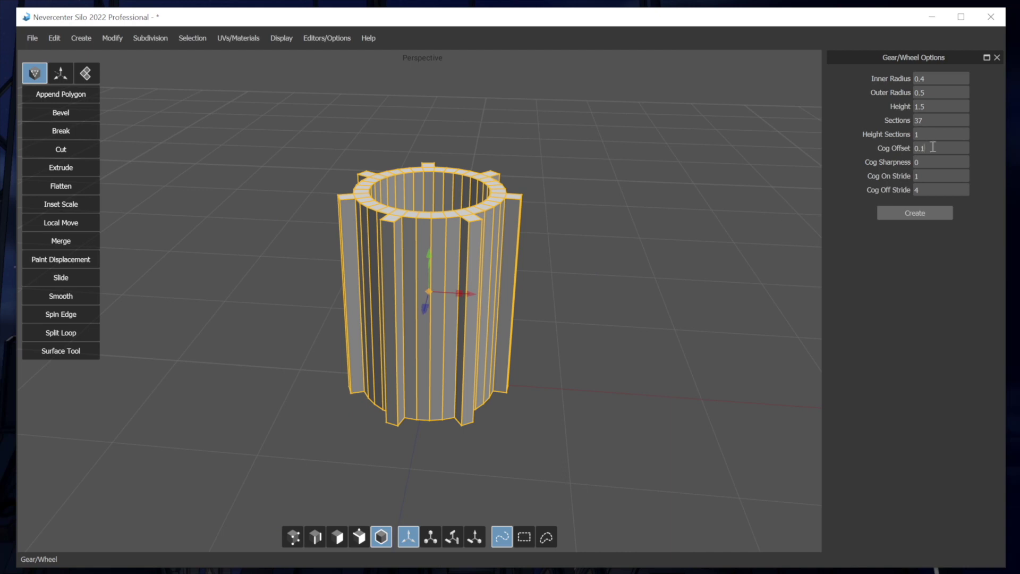
# Reduce the hollow cylinder's cog offset to 0.01 and deselect it to inspect its shaded surface
pyautogui.press('Left')
pyautogui.write('0')
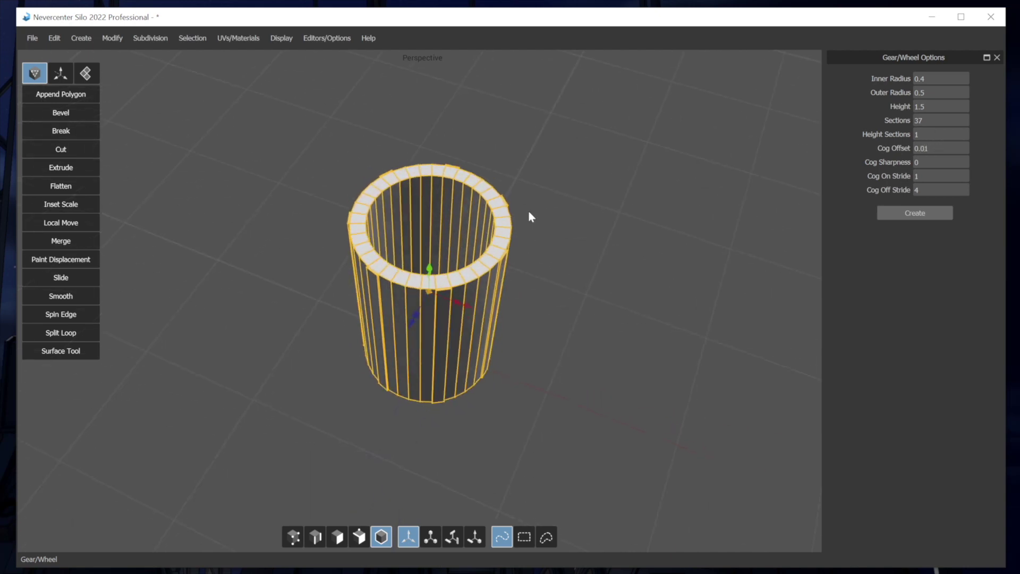
pyautogui.click(541, 243)
pyautogui.scroll(3, 522, 240)
pyautogui.scroll(-5, 478, 231)
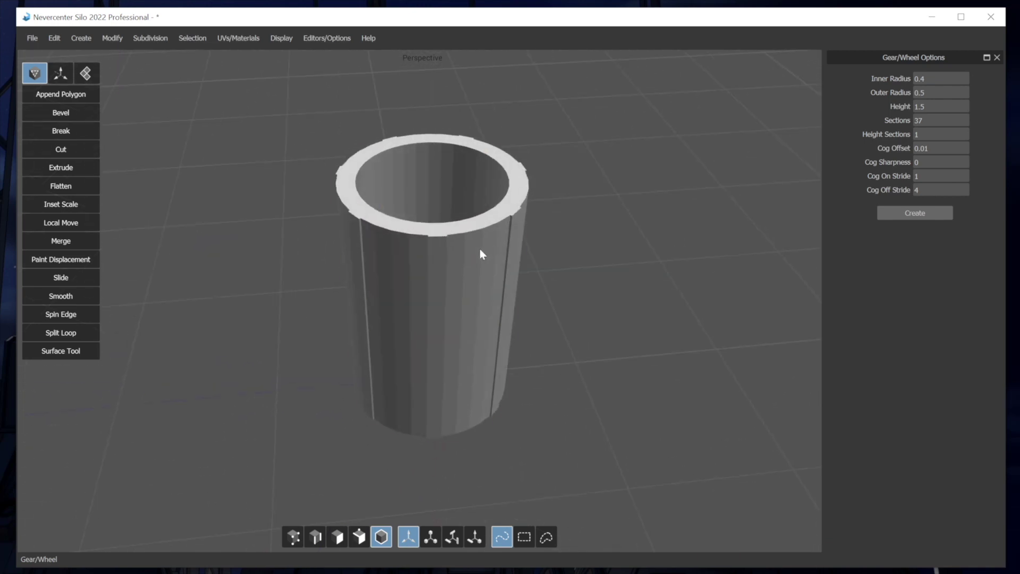
# Select the hollow cylinder and show its UV layout beside the perspective view
pyautogui.click(480, 251)
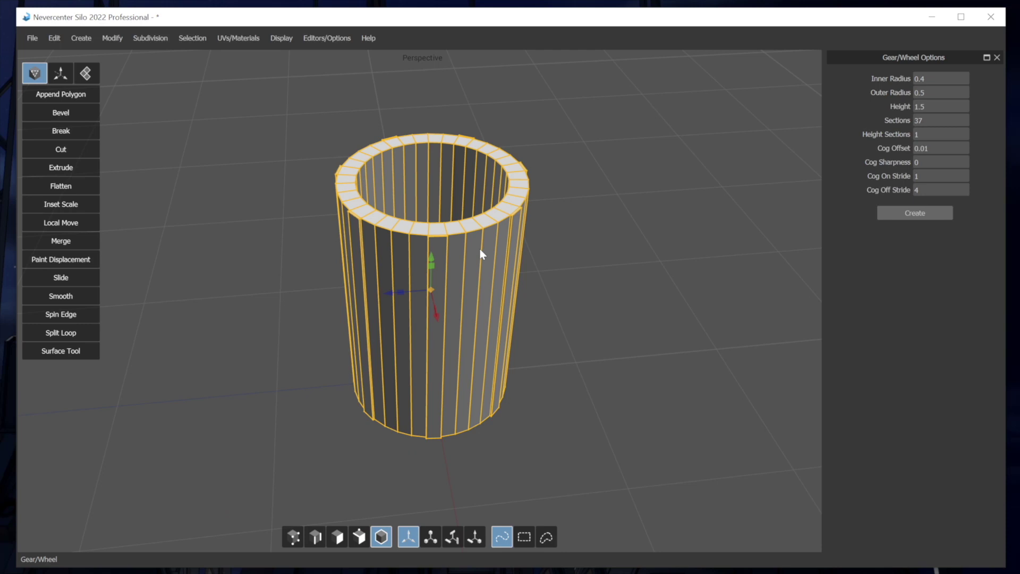
pyautogui.press('space')
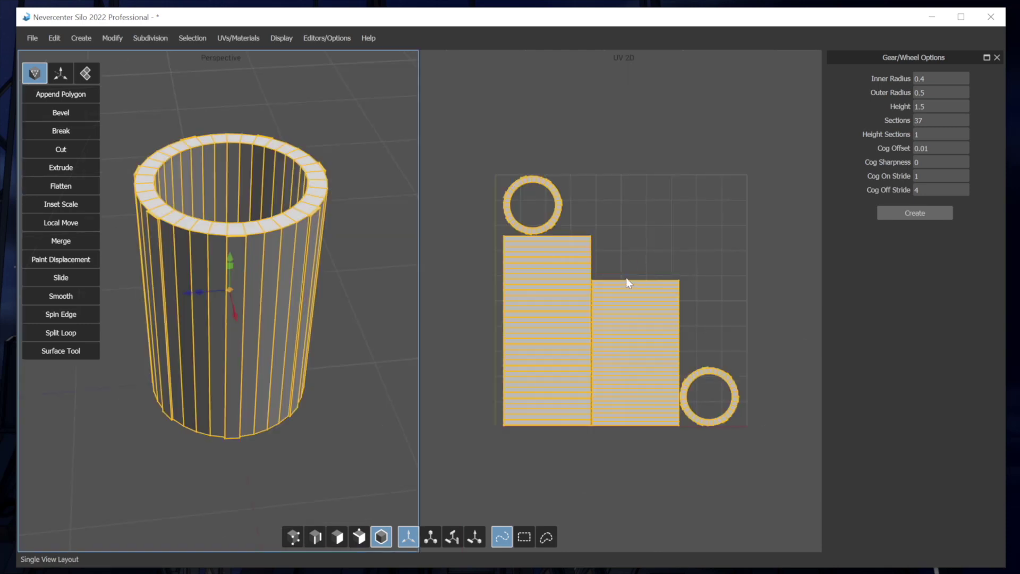
pyautogui.scroll(-4, 599, 282)
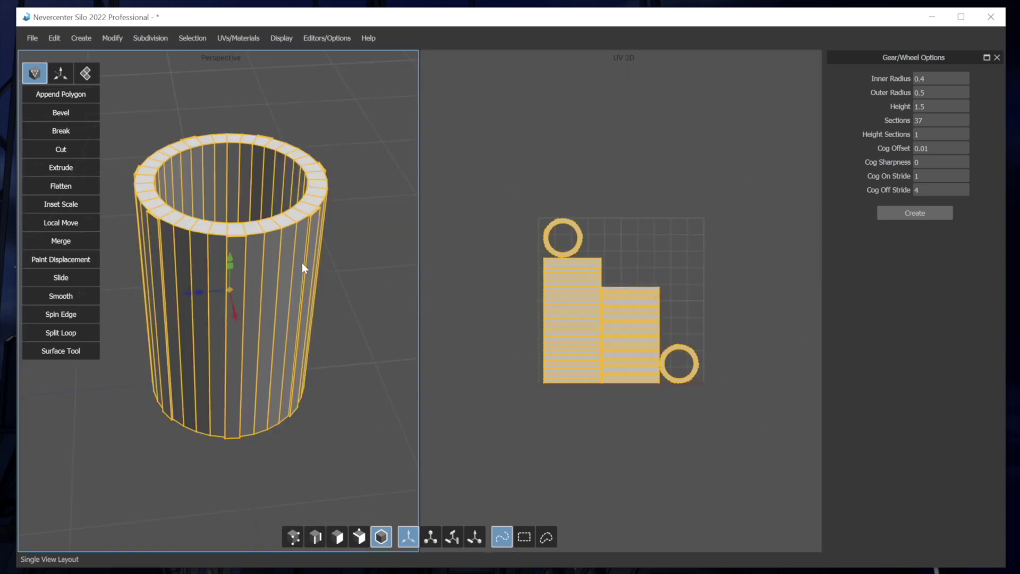
# Delete the hollow cylinder, create a new gear in its place, and set its cog offset to 0.31
pyautogui.press('Delete')
pyautogui.click(923, 214)
pyautogui.scroll(4, 934, 145)
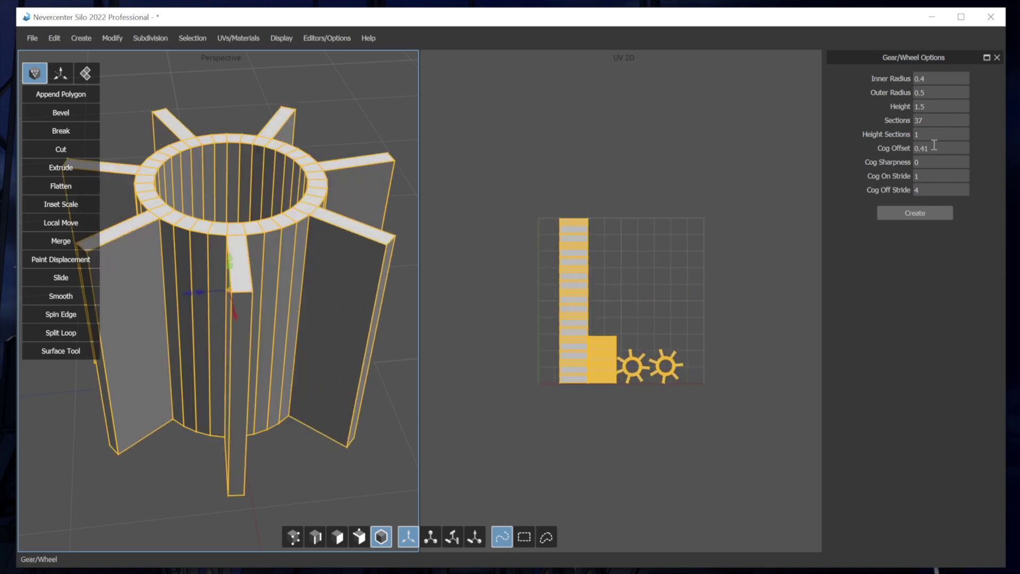
pyautogui.scroll(-3, 934, 144)
pyautogui.scroll(3, 934, 145)
pyautogui.scroll(-1, 934, 144)
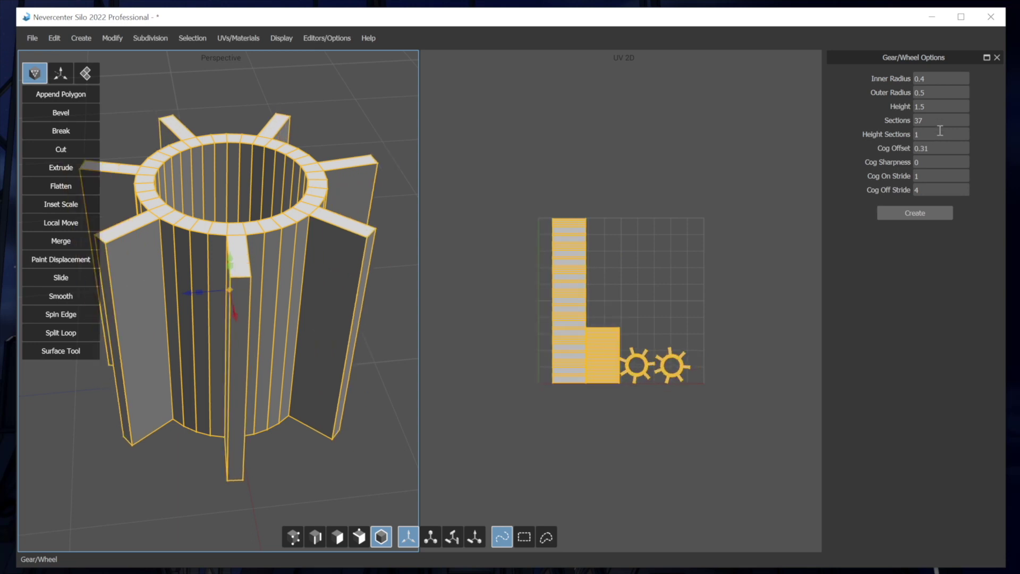
# Divide the gear into 4 height sections and widen its outer radius to 0.8
pyautogui.scroll(3, 930, 133)
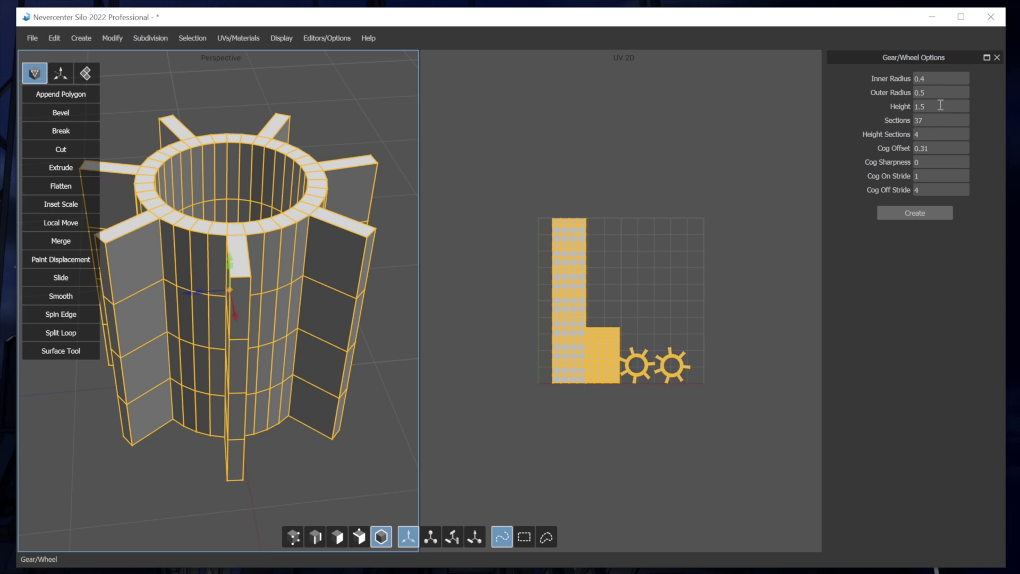
pyautogui.scroll(-2, 939, 92)
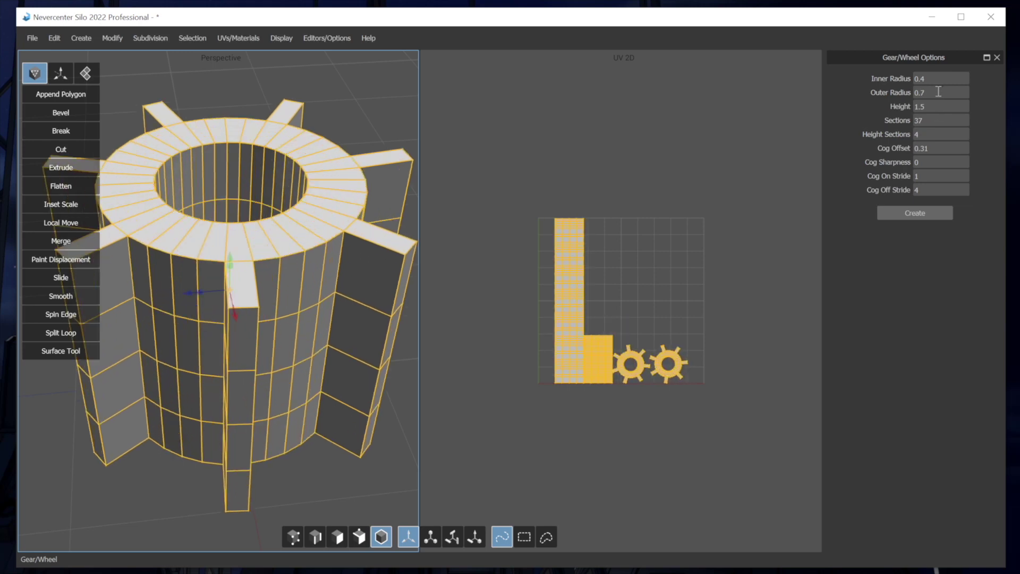
pyautogui.scroll(1, 939, 92)
pyautogui.scroll(-1, 939, 92)
pyautogui.scroll(1, 939, 92)
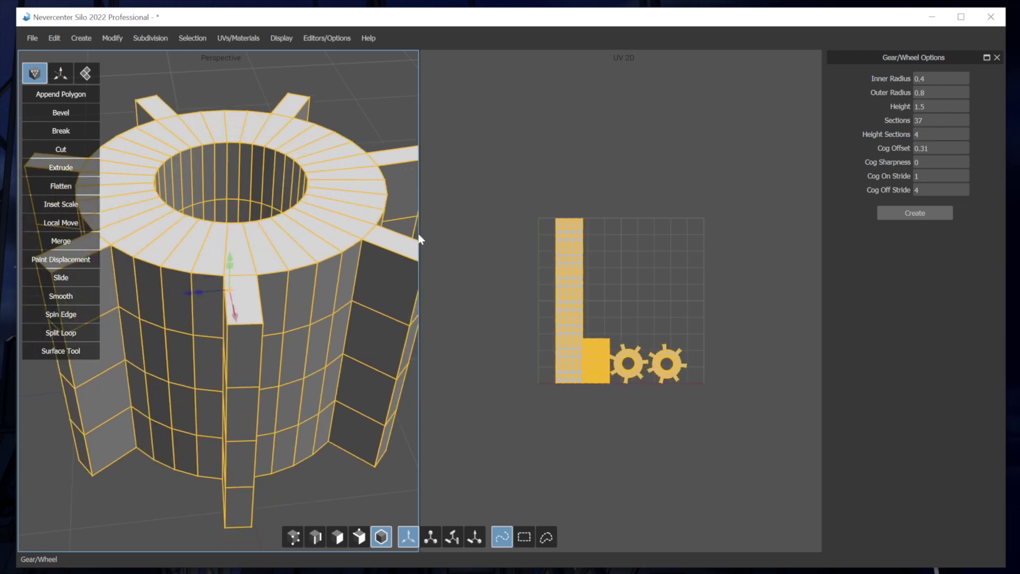
# Return to the single perspective view and delete the gear
pyautogui.scroll(-2, 309, 243)
pyautogui.keyDown('alt'); pyautogui.moveTo(309, 243); pyautogui.dragTo(326, 240); pyautogui.keyUp('alt')
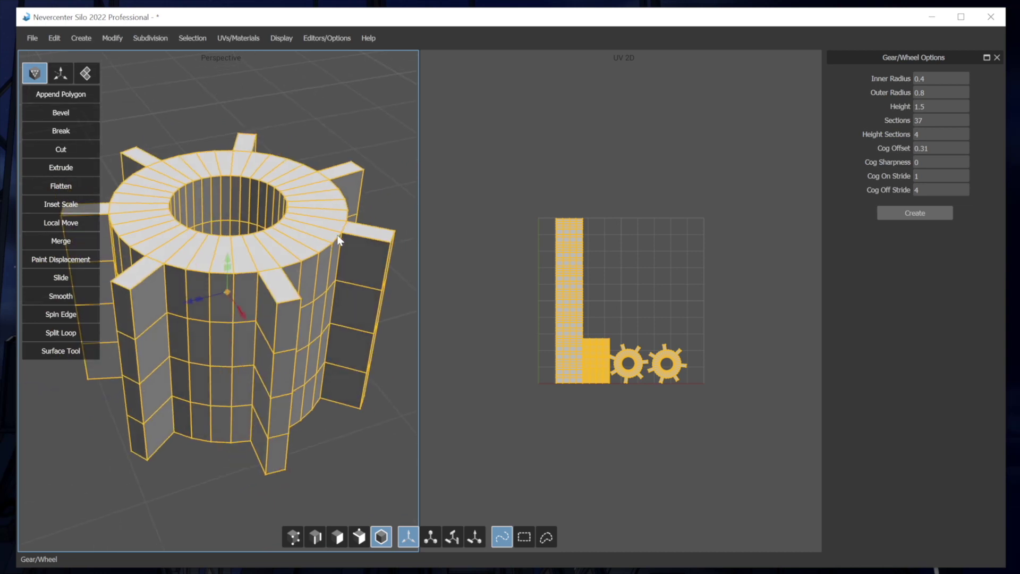
pyautogui.press('space')
pyautogui.press('Delete')
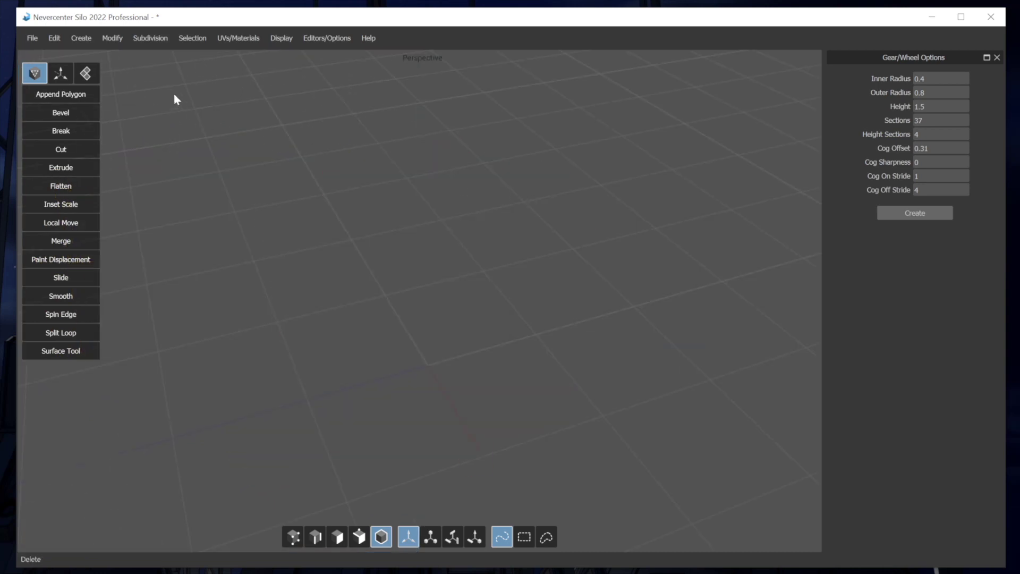
# Open the options of the Sphere primitive and choose the UV Sphere type
pyautogui.click(80, 38)
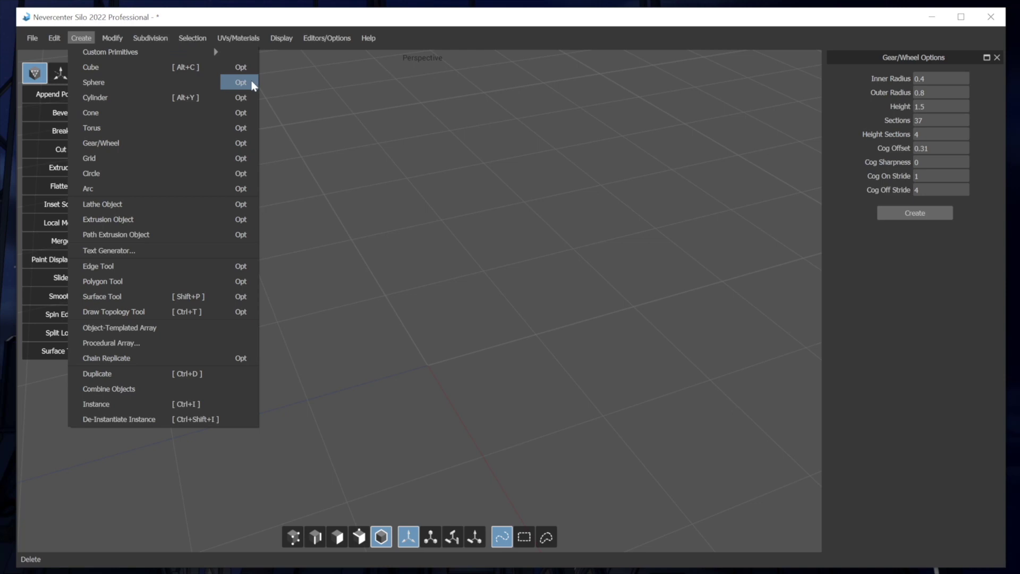
pyautogui.click(253, 83)
pyautogui.click(997, 58)
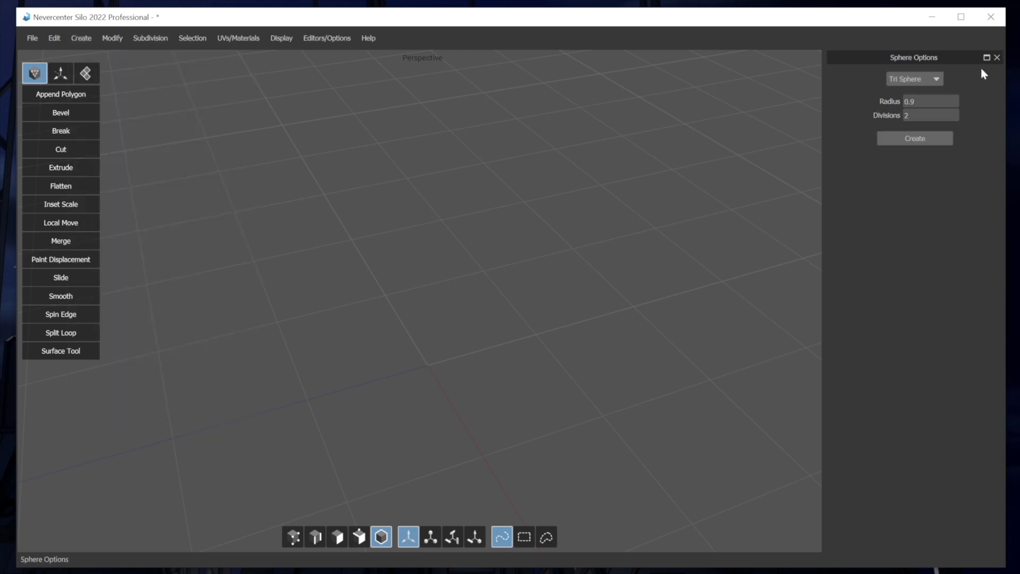
pyautogui.click(917, 79)
pyautogui.click(907, 56)
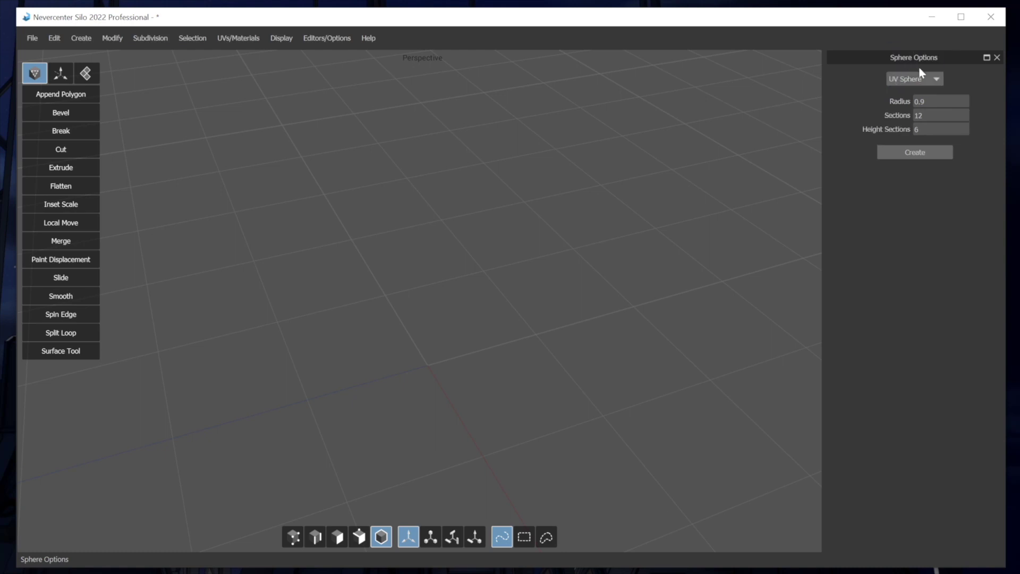
pyautogui.click(81, 37)
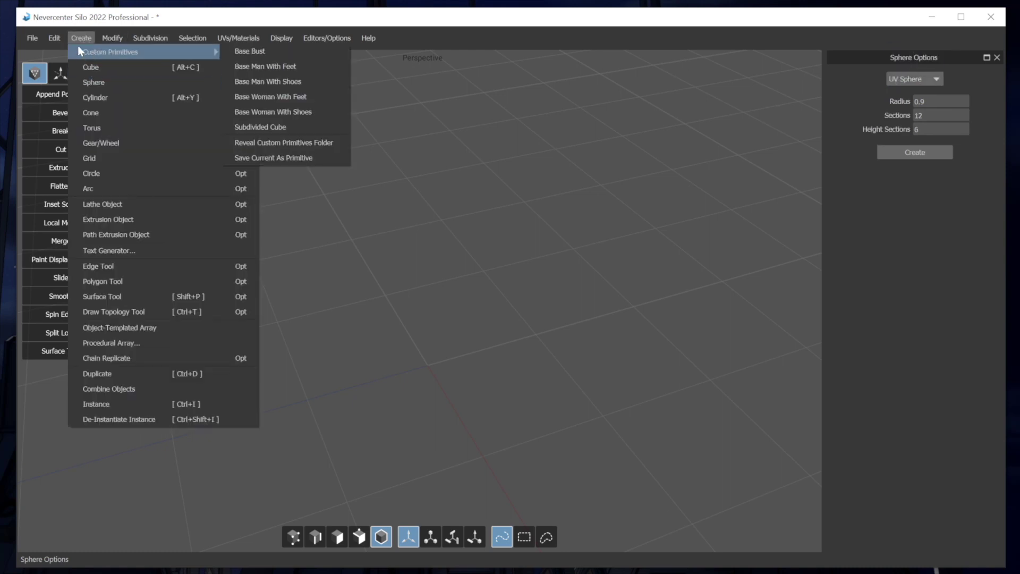
pyautogui.click(82, 38)
pyautogui.click(81, 37)
pyautogui.click(81, 38)
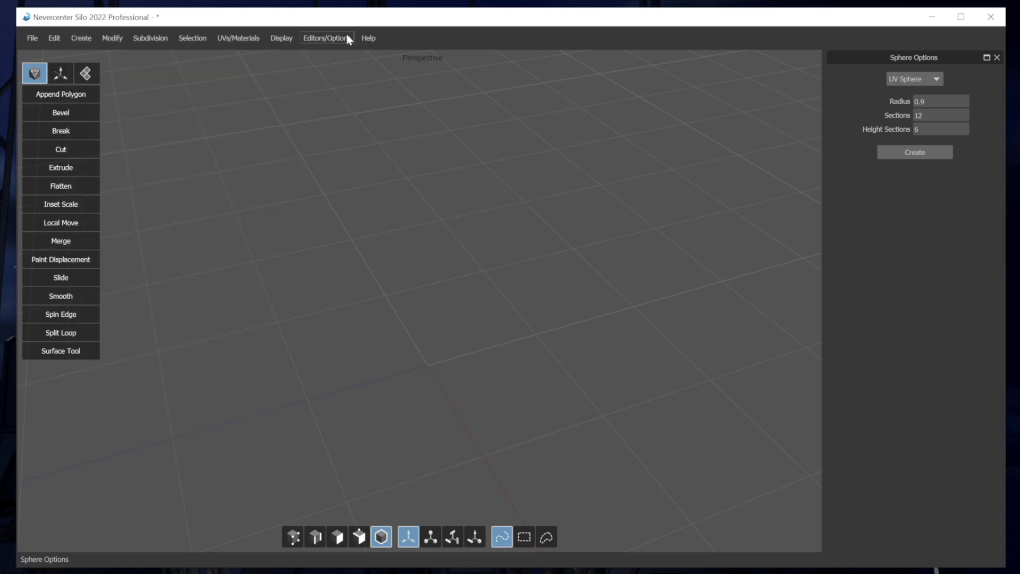
# Create a UV sphere and set it to 22 sections and 14 height sections
pyautogui.click(915, 152)
pyautogui.moveTo(540, 167); pyautogui.dragTo(611, 183, button='middle')
pyautogui.moveTo(934, 120)
pyautogui.mouseDown()
pyautogui.moveTo(929, 95)
pyautogui.moveTo(930, 123)
pyautogui.moveTo(927, 114)
pyautogui.mouseUp()
pyautogui.moveTo(604, 130); pyautogui.dragTo(486, 186, button='middle')
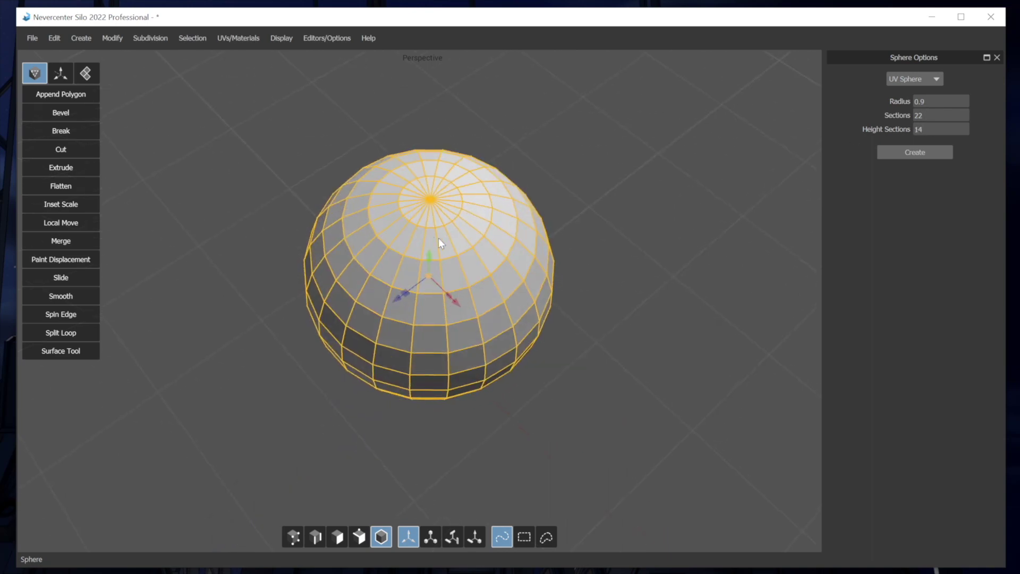
pyautogui.moveTo(439, 239); pyautogui.dragTo(466, 116, button='middle')
pyautogui.moveTo(448, 350); pyautogui.dragTo(460, 330, button='middle')
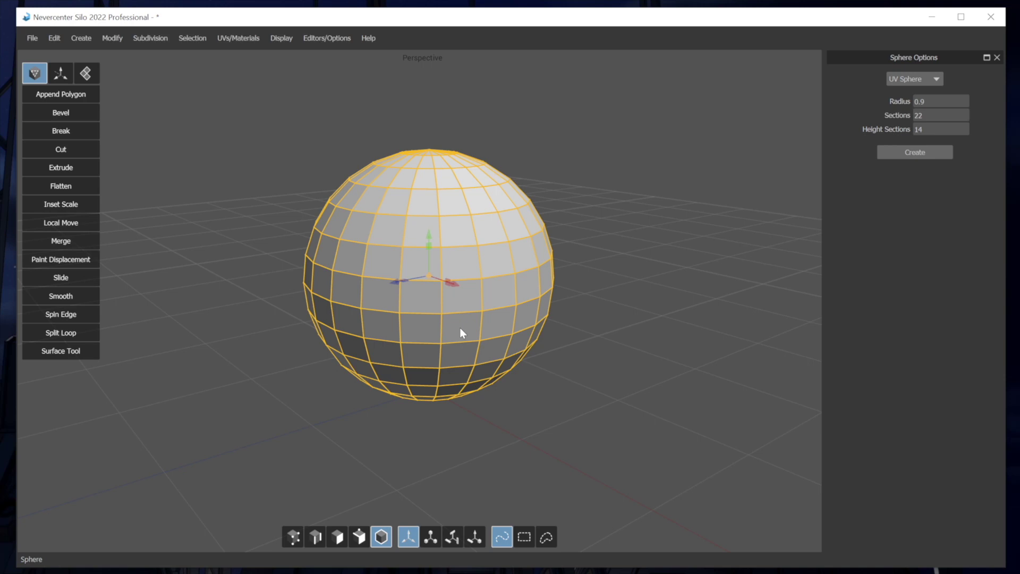
# Delete the UV sphere and create a Quad Sphere with radius 0.9 and 4 divisions
pyautogui.press('Delete')
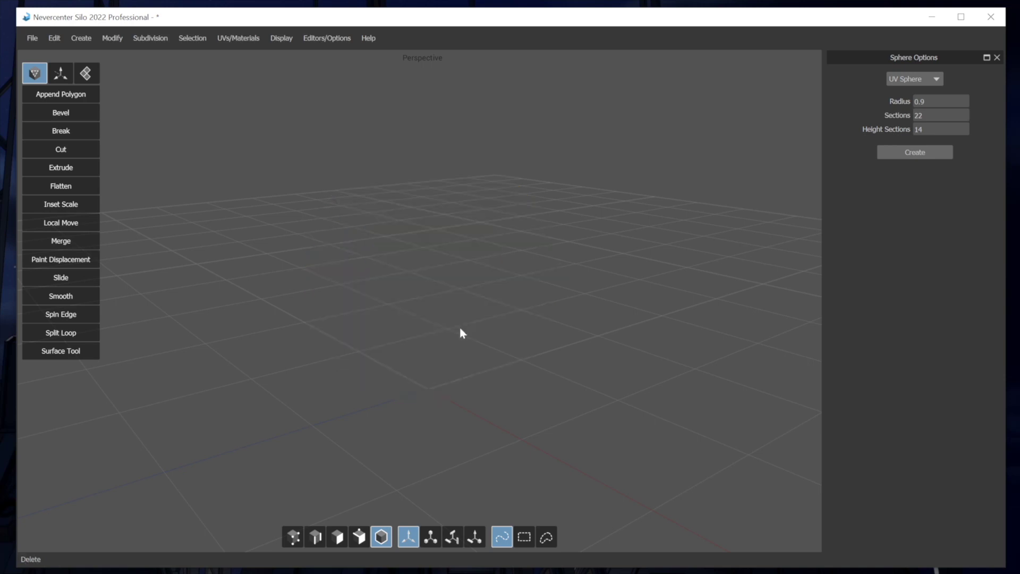
pyautogui.click(912, 78)
pyautogui.click(914, 89)
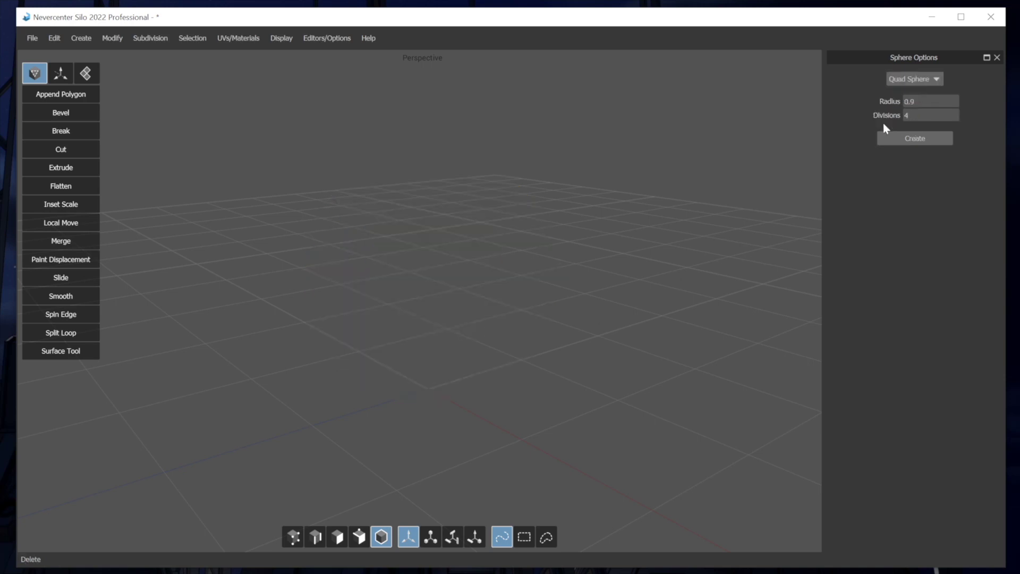
pyautogui.click(943, 139)
pyautogui.moveTo(627, 236); pyautogui.dragTo(584, 259, button='middle')
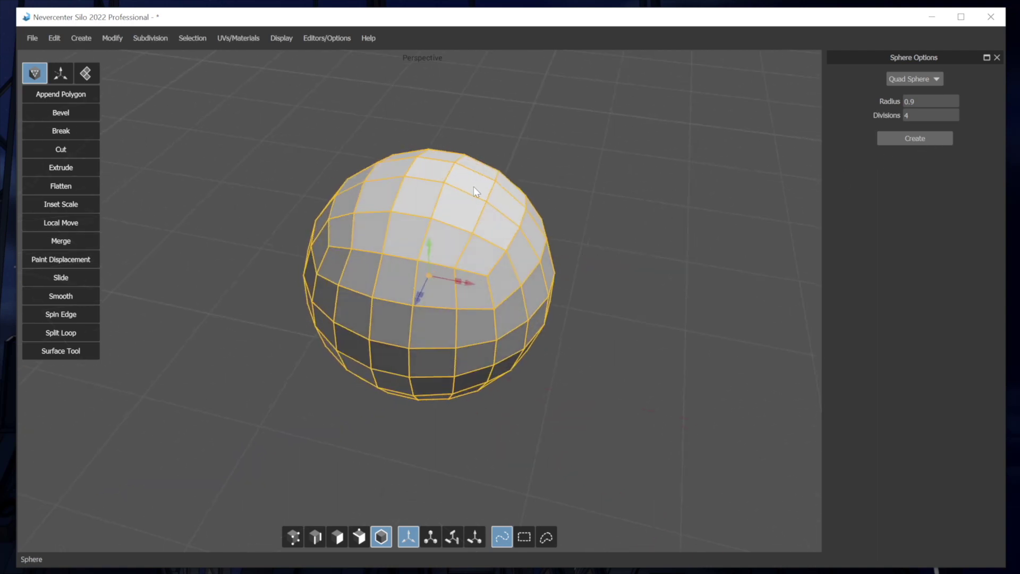
# Change the quad sphere to the UV Sphere type, move it aside from the origin, and deselect it
pyautogui.click(908, 78)
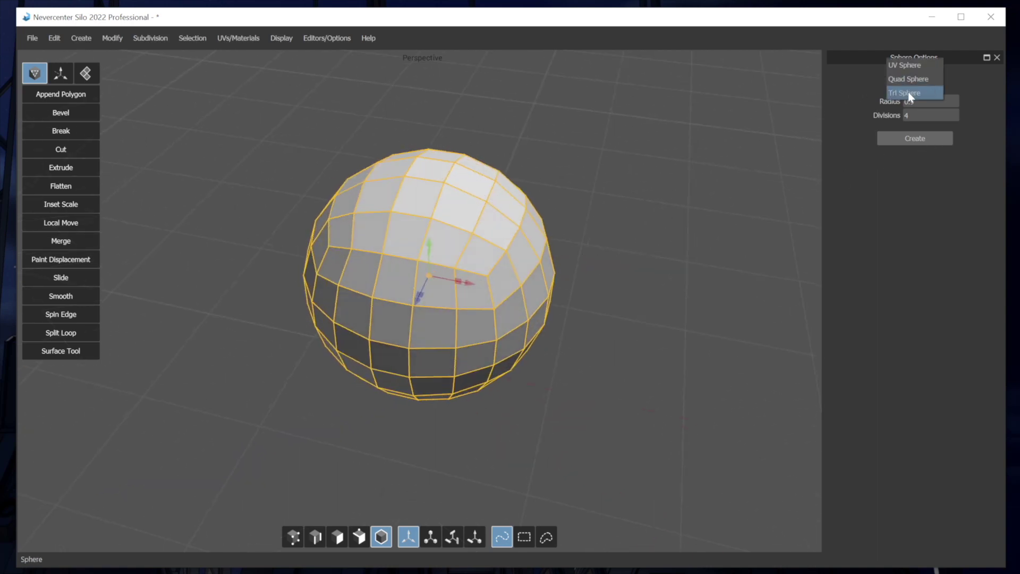
pyautogui.click(910, 66)
pyautogui.moveTo(477, 281); pyautogui.dragTo(279, 236)
pyautogui.click(510, 222)
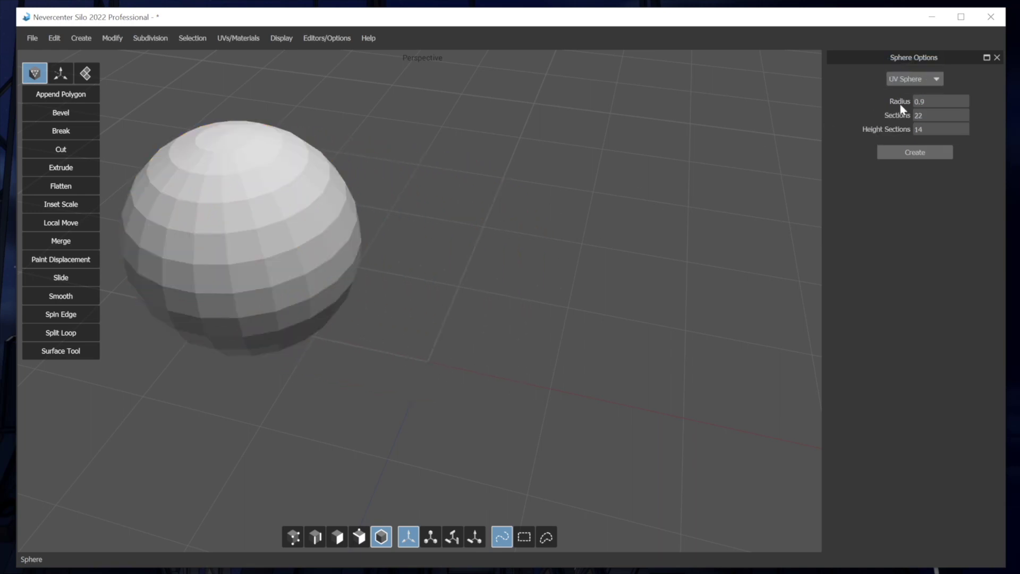
# Create a second sphere beside the UV sphere, change it to a Quad Sphere, and set its divisions to 3
pyautogui.click(916, 153)
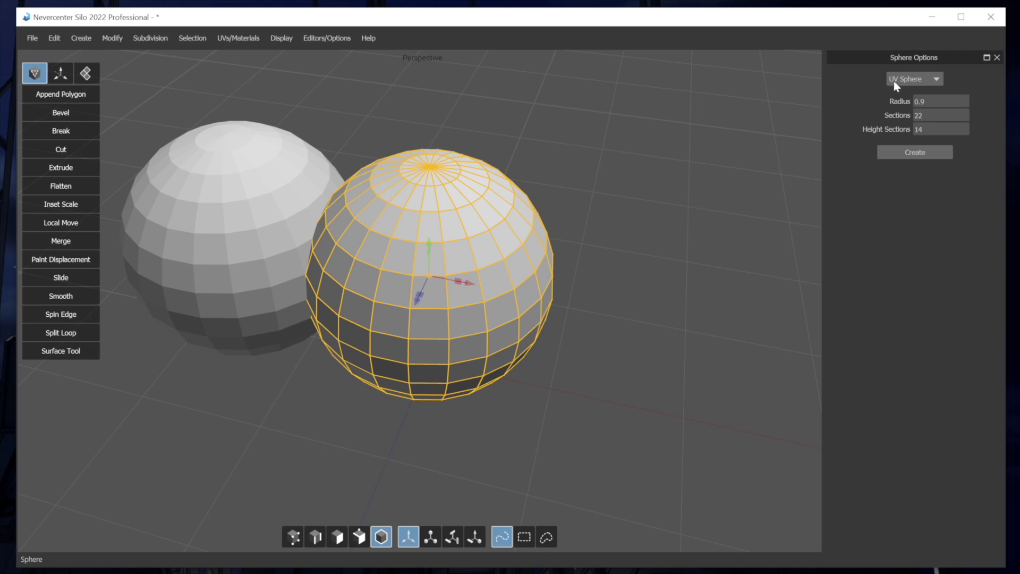
pyautogui.click(908, 79)
pyautogui.click(906, 88)
pyautogui.moveTo(770, 138); pyautogui.dragTo(507, 199, button='middle')
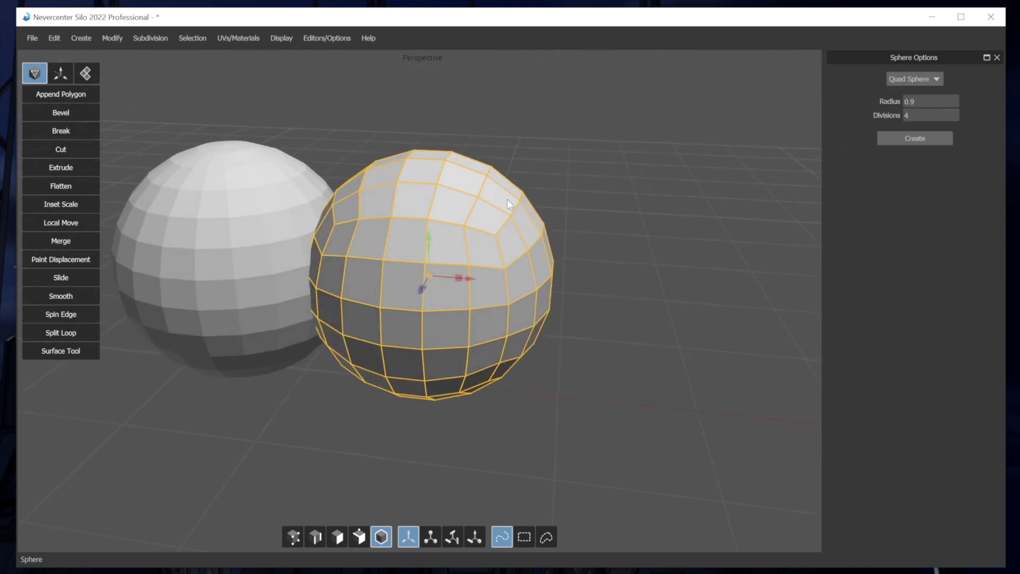
pyautogui.moveTo(214, 144); pyautogui.dragTo(449, 173, button='middle')
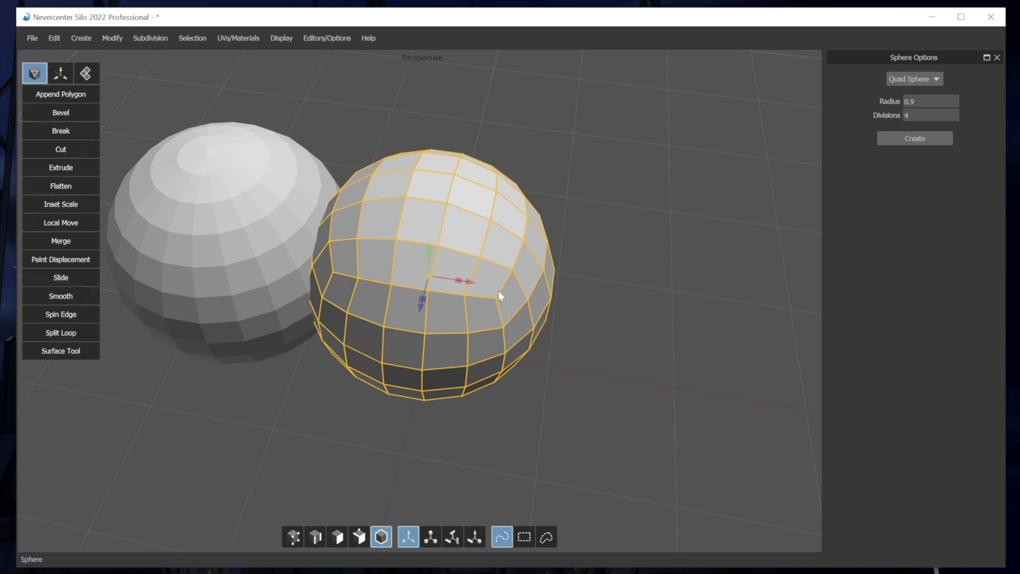
pyautogui.moveTo(498, 292); pyautogui.dragTo(503, 266, button='middle')
pyautogui.scroll(-3, 918, 112)
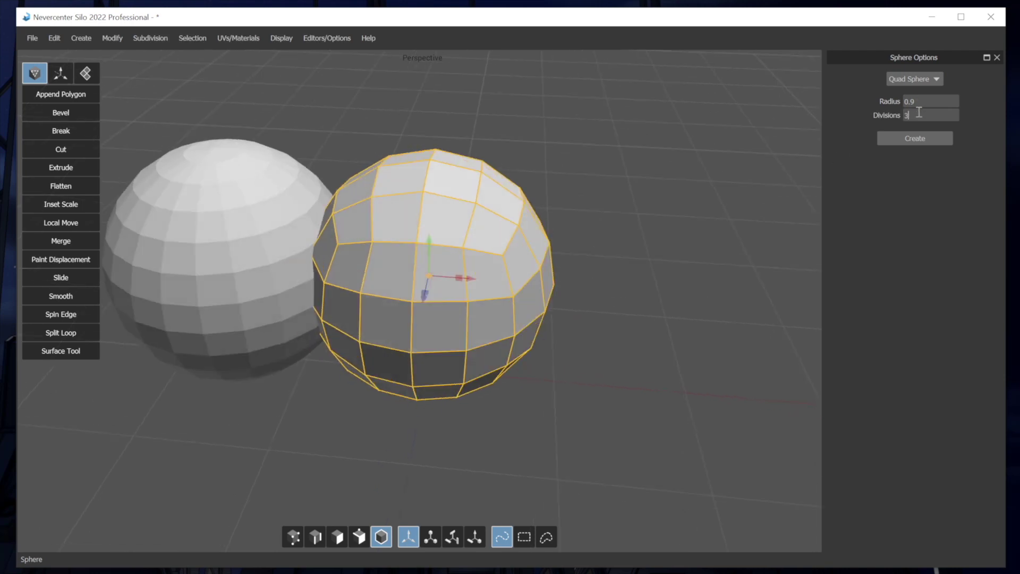
# Raise the quad sphere's divisions to 5, restore its radius to 0.9, and set the divisions to 6
pyautogui.scroll(4, 917, 111)
pyautogui.scroll(1, 916, 106)
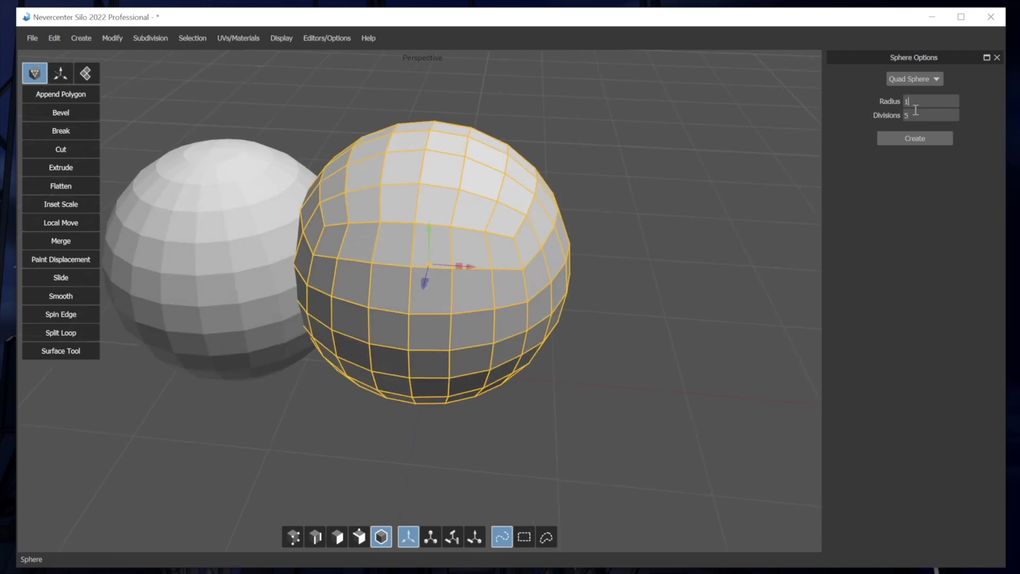
pyautogui.press('BackSpace')
pyautogui.write('0.9')
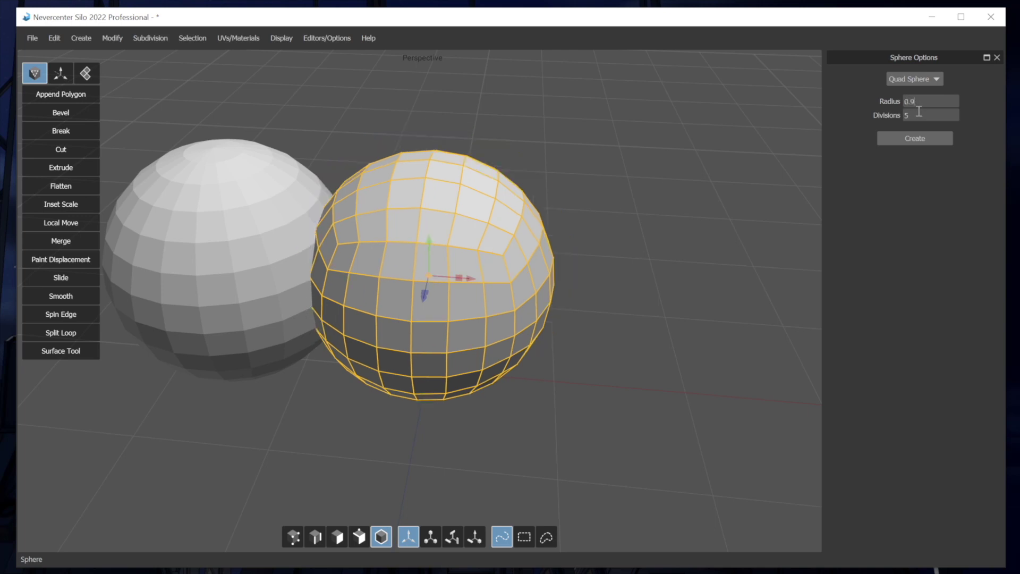
pyautogui.click(920, 113)
pyautogui.press('BackSpace')
pyautogui.write('6')
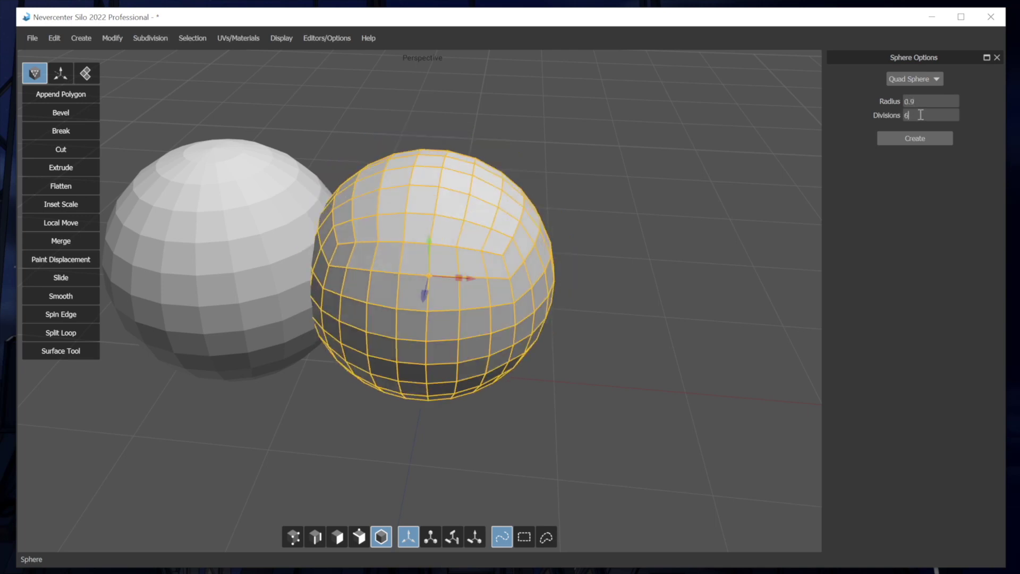
# Vary the quad sphere's divisions between 4, 2 and 3, and reduce them to 1 while viewing the mesh from several sides
pyautogui.scroll(4, 921, 115)
pyautogui.scroll(-6, 921, 115)
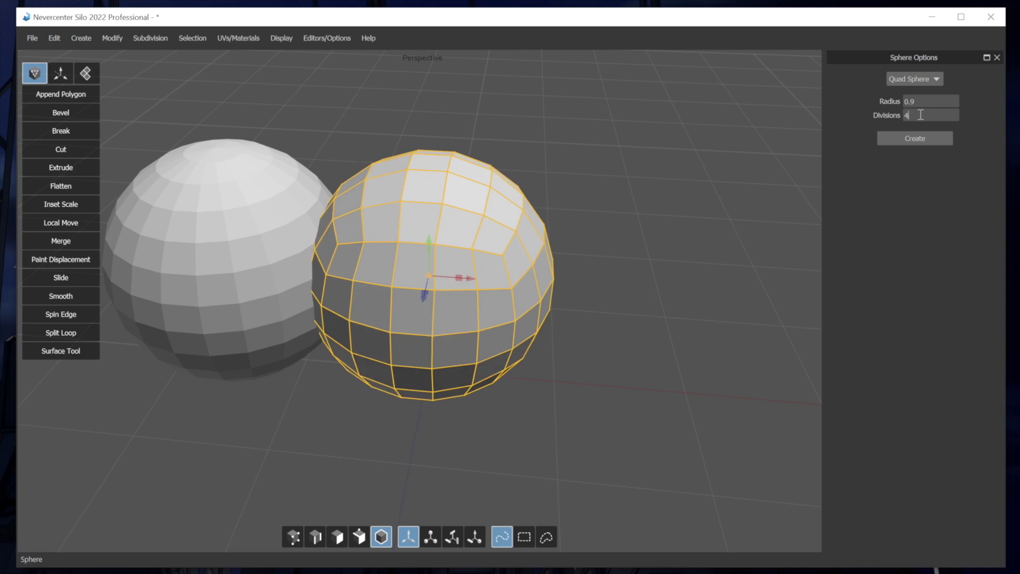
pyautogui.press('BackSpace')
pyautogui.write('2')
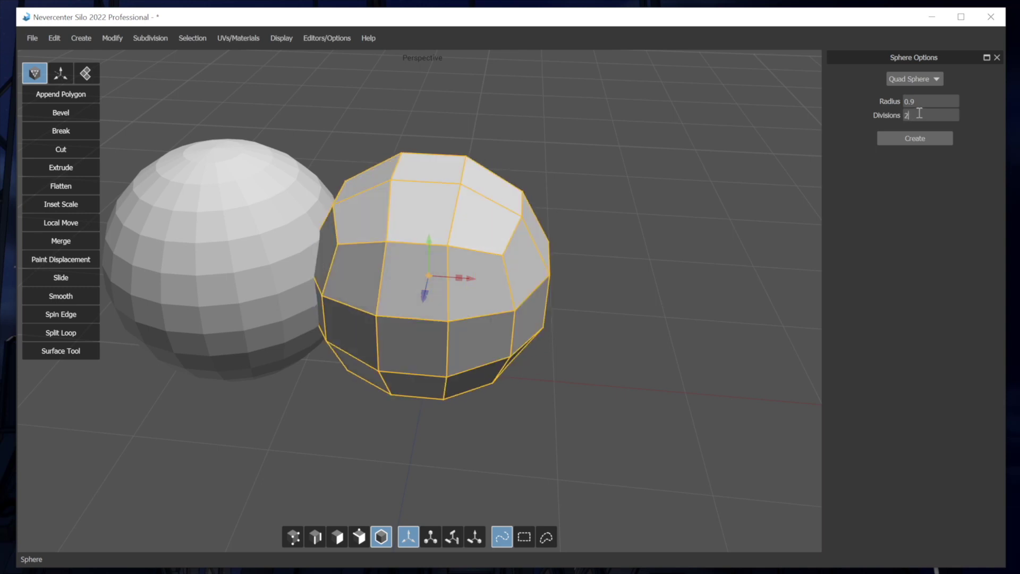
pyautogui.scroll(1, 919, 113)
pyautogui.moveTo(668, 229); pyautogui.dragTo(394, 241, button='middle')
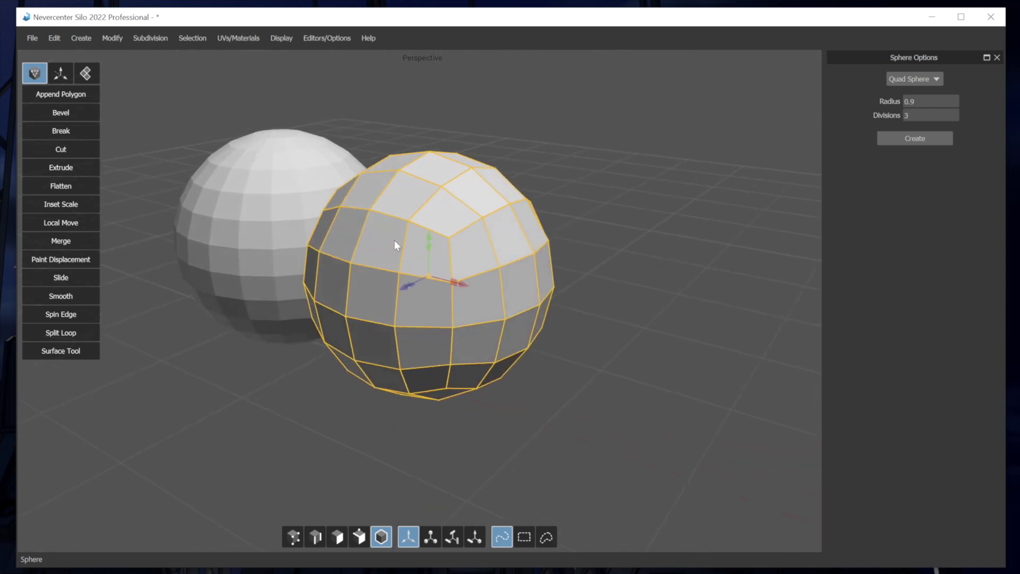
pyautogui.scroll(-2, 927, 116)
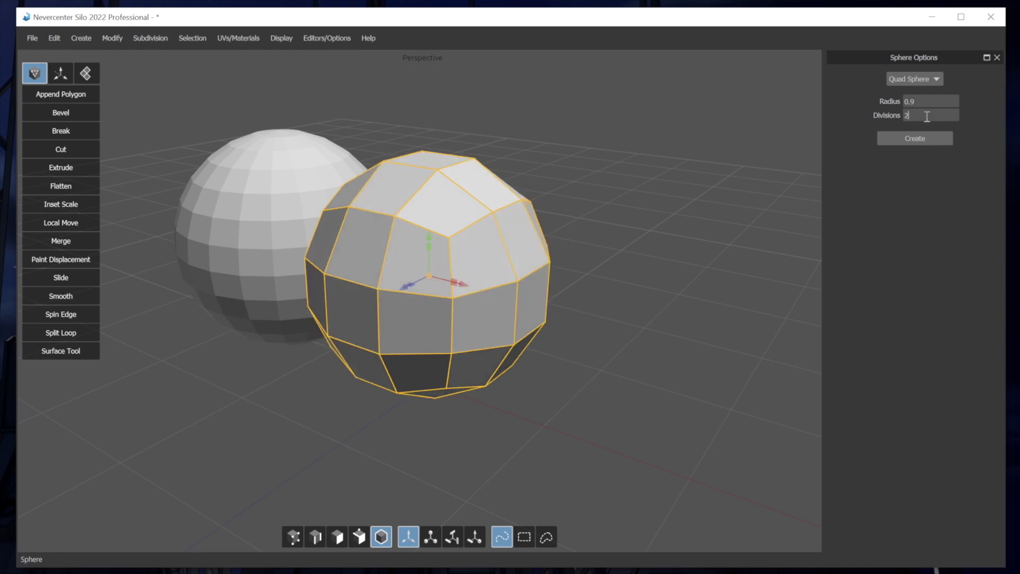
pyautogui.moveTo(611, 213); pyautogui.dragTo(731, 192, button='middle')
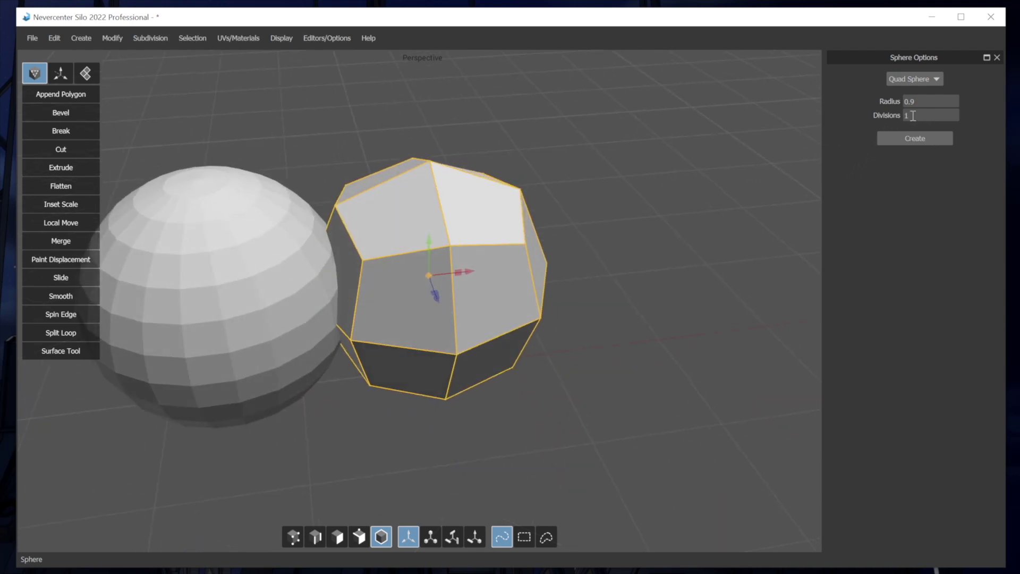
# Try the quad sphere with 3 divisions and settle on 2 divisions
pyautogui.scroll(1, 907, 117)
pyautogui.scroll(1, 909, 116)
pyautogui.scroll(-1, 912, 115)
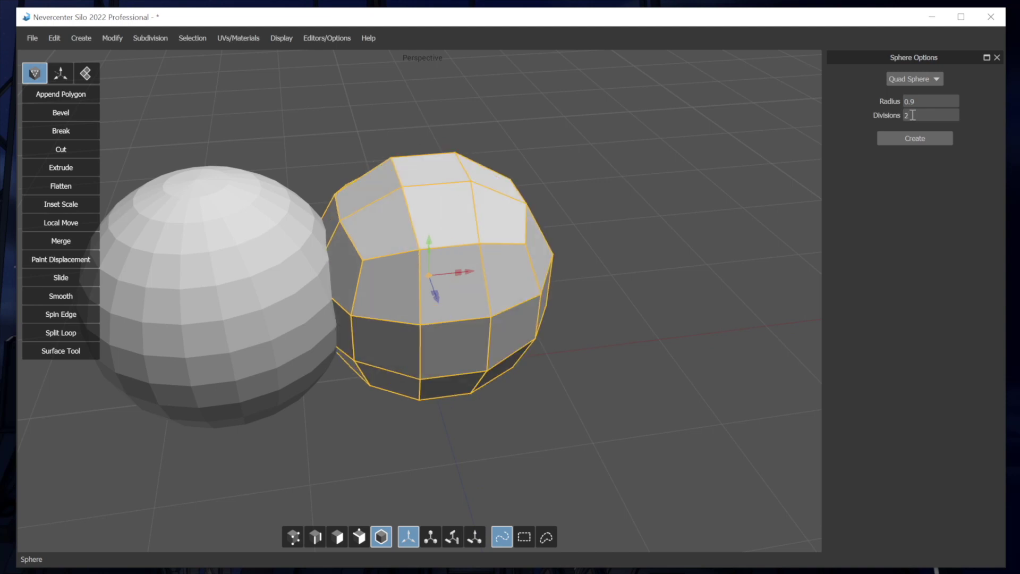
pyautogui.scroll(1, 912, 115)
pyautogui.moveTo(664, 205); pyautogui.dragTo(585, 209, button='middle')
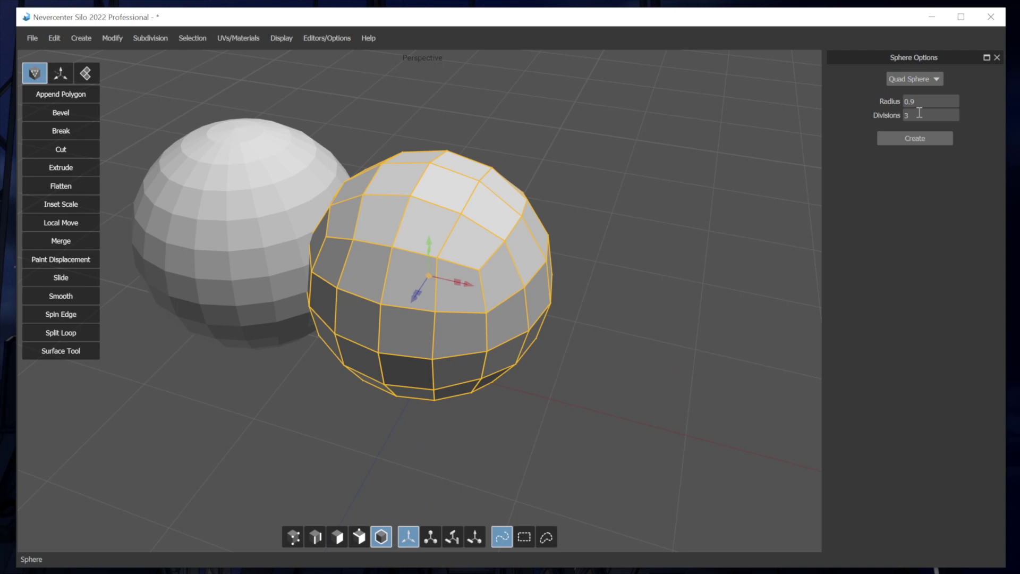
pyautogui.scroll(1, 919, 112)
pyautogui.scroll(-2, 919, 112)
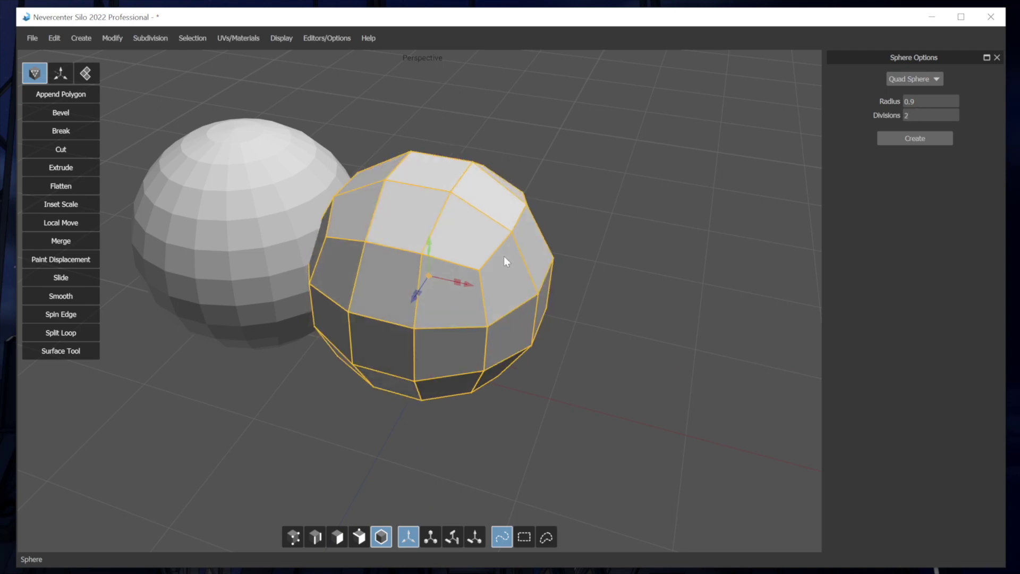
# Move the quad sphere along the X axis, well away from the UV sphere
pyautogui.moveTo(504, 256); pyautogui.dragTo(515, 264, button='middle')
pyautogui.moveTo(464, 265); pyautogui.dragTo(631, 250)
pyautogui.moveTo(631, 250); pyautogui.dragTo(550, 270, button='middle')
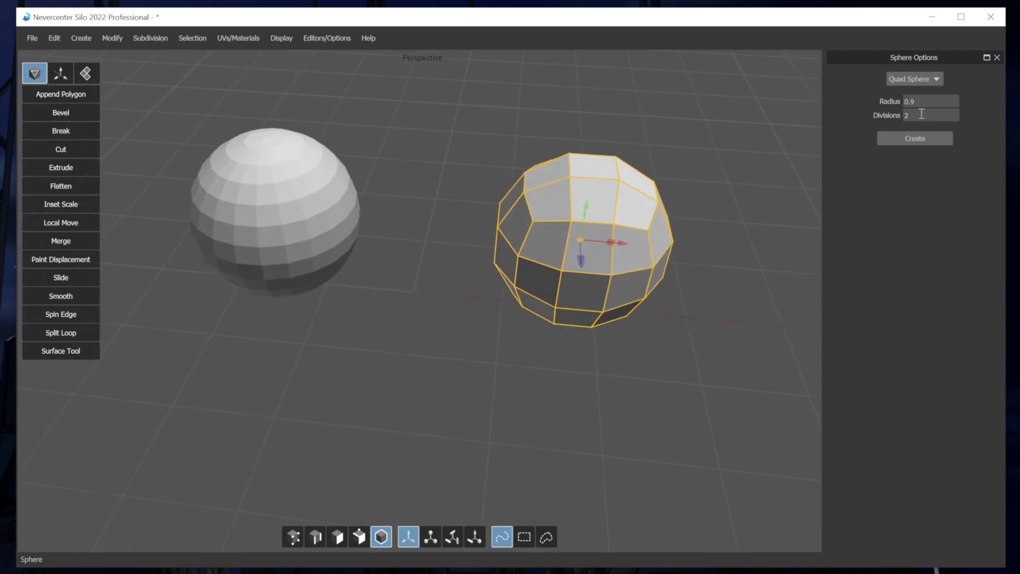
# Show the UV view beside the perspective view and examine the quad sphere's UV layout
pyautogui.press('space')
pyautogui.moveTo(380, 276); pyautogui.dragTo(216, 292, button='middle')
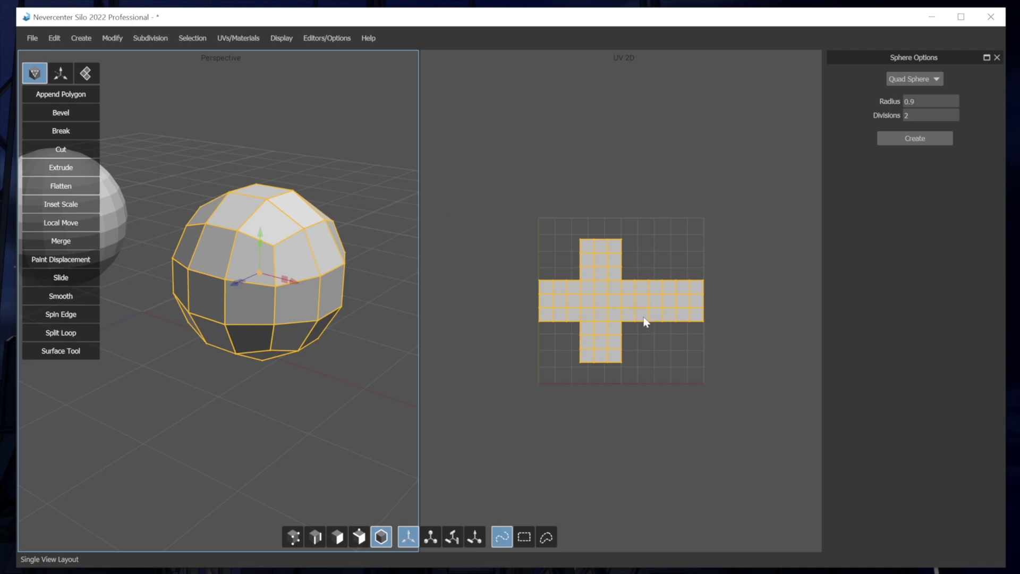
pyautogui.click(601, 307)
pyautogui.scroll(2, 642, 314)
pyautogui.scroll(1, 642, 314)
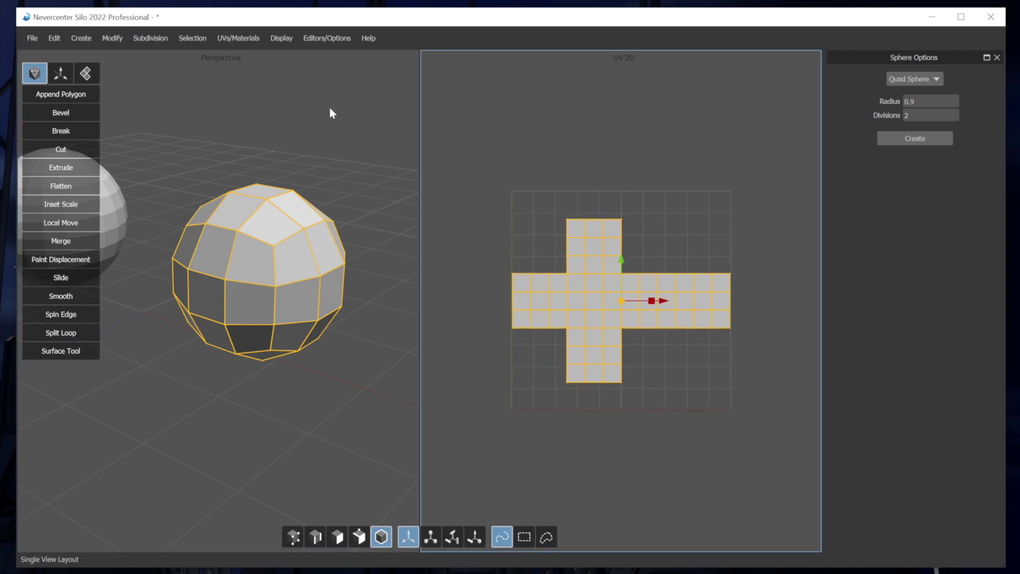
# Recreate the quad sphere's UVs using spherical projection and inspect the sphere from other angles
pyautogui.click(257, 208)
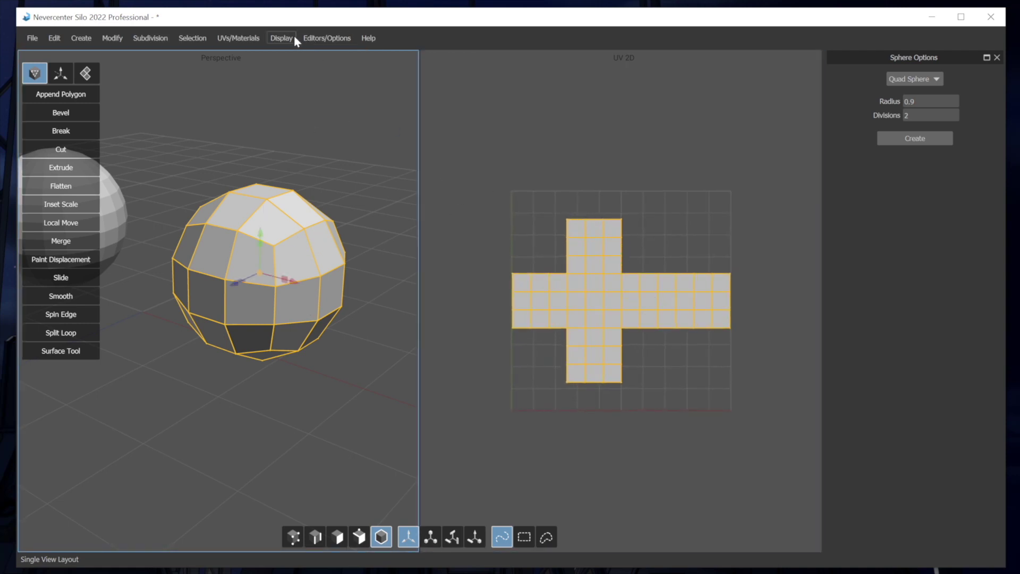
pyautogui.click(240, 39)
pyautogui.moveTo(251, 70)
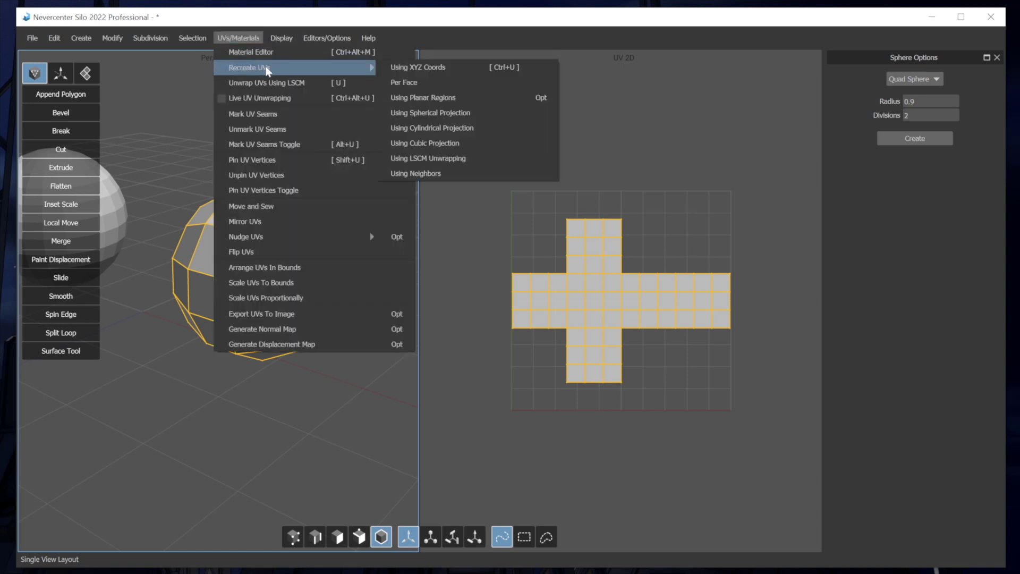
pyautogui.click(448, 110)
pyautogui.keyDown('alt'); pyautogui.moveTo(252, 224); pyautogui.dragTo(318, 257); pyautogui.keyUp('alt')
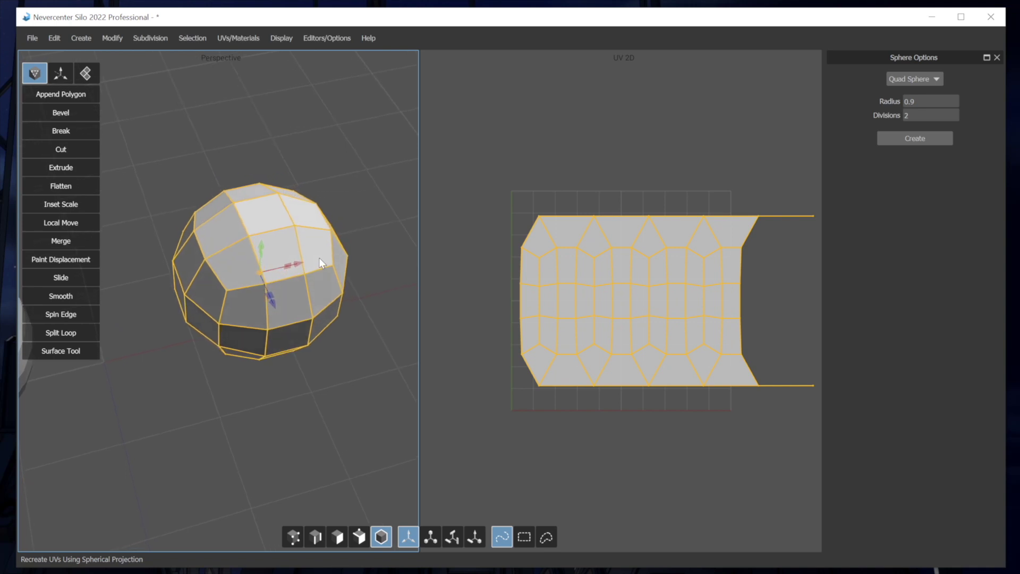
pyautogui.keyDown('alt'); pyautogui.moveTo(319, 257); pyautogui.dragTo(202, 304, button='right'); pyautogui.keyUp('alt')
pyautogui.keyDown('alt'); pyautogui.moveTo(202, 304); pyautogui.dragTo(372, 285, button='middle'); pyautogui.keyUp('alt')
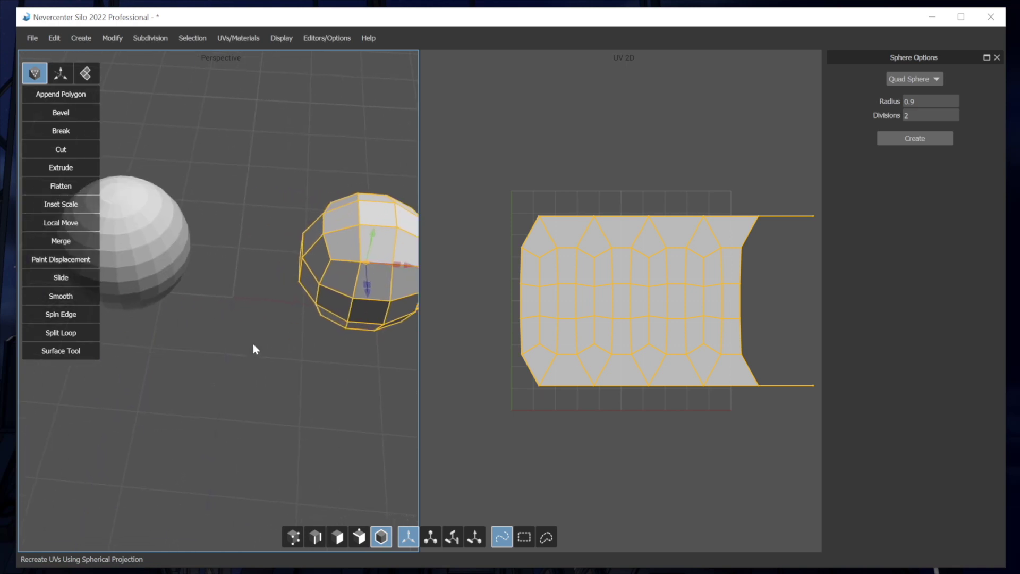
# Deselect the quad sphere, return to the single perspective view, and create a Tri Sphere with radius 0.9 and 2 divisions
pyautogui.click(253, 343)
pyautogui.press('space')
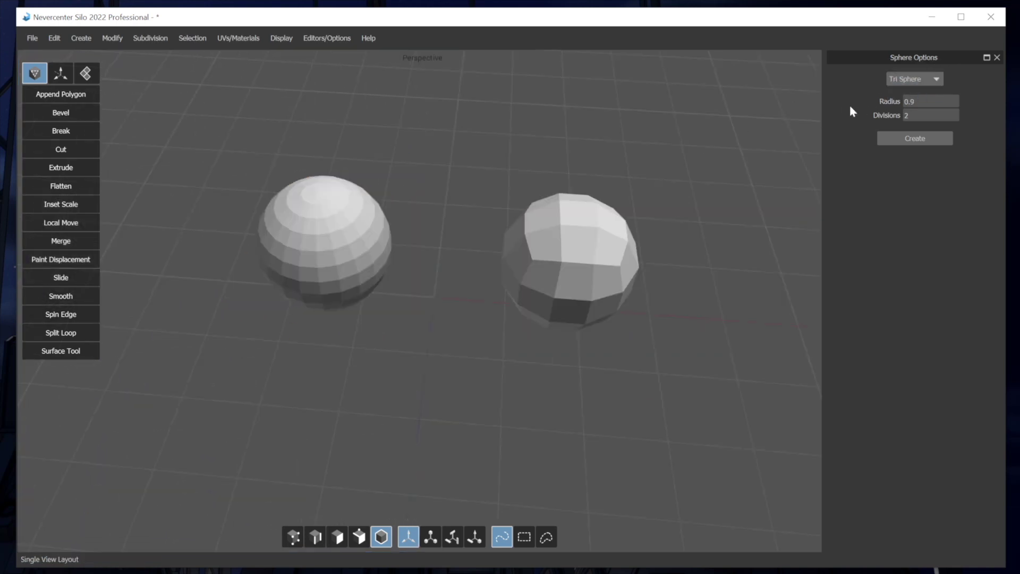
pyautogui.click(897, 140)
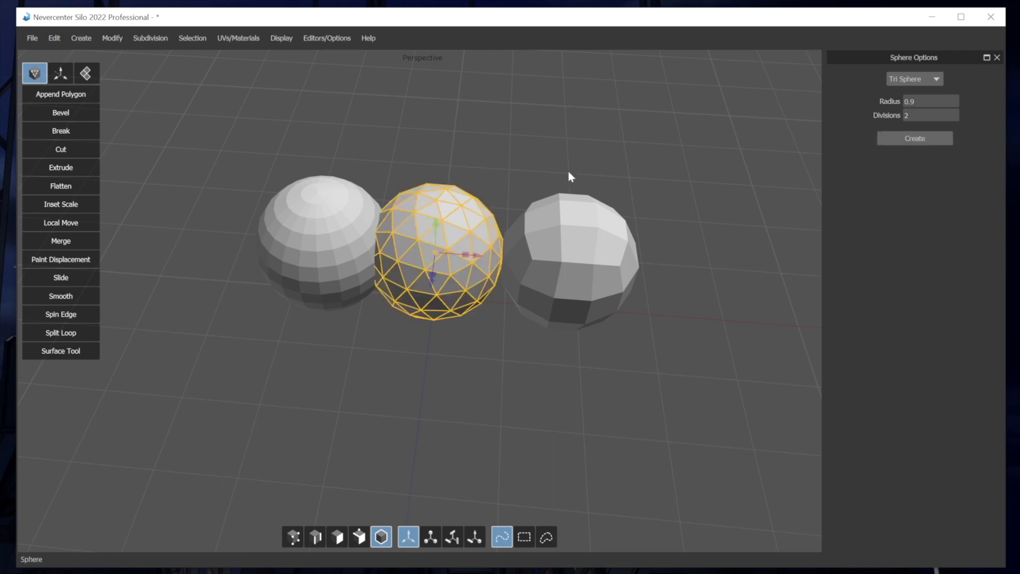
# Set the tri sphere's divisions to 0 and examine its triangular faces from several sides
pyautogui.doubleClick(918, 115)
pyautogui.write('0')
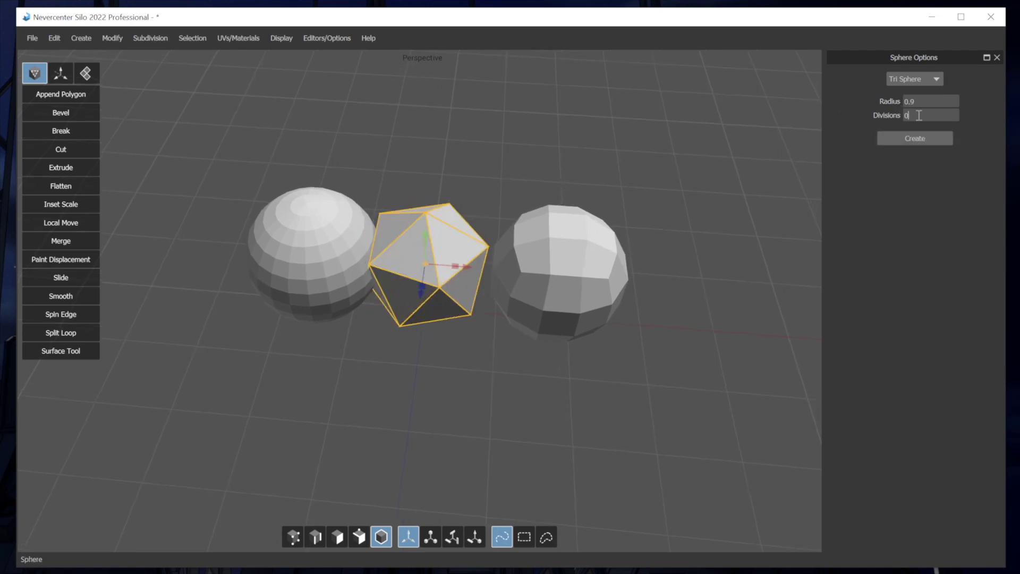
pyautogui.moveTo(503, 313); pyautogui.dragTo(651, 243, button='middle')
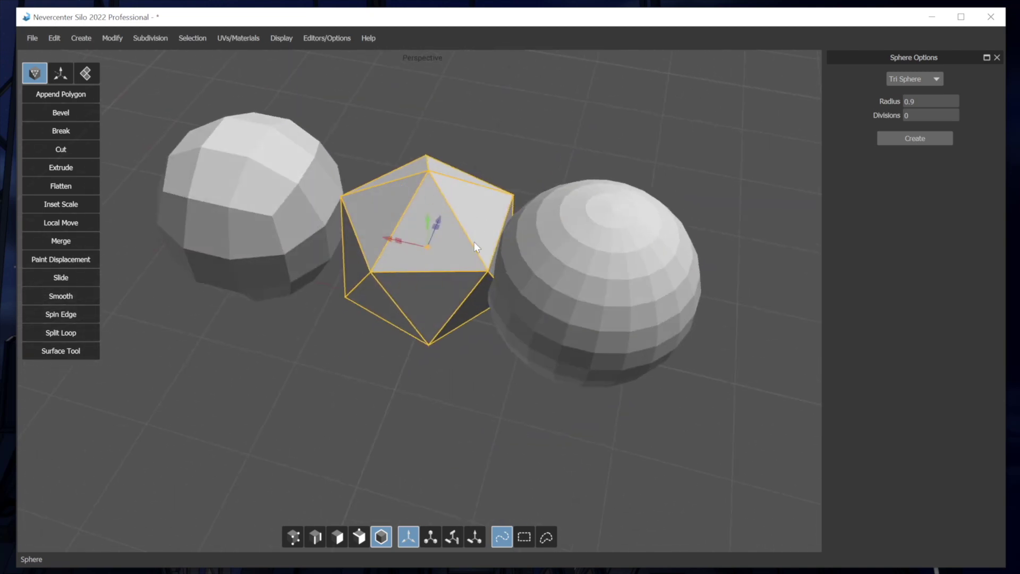
pyautogui.moveTo(450, 197); pyautogui.dragTo(405, 264, button='middle')
pyautogui.scroll(-3, 398, 283)
pyautogui.scroll(1, 394, 280)
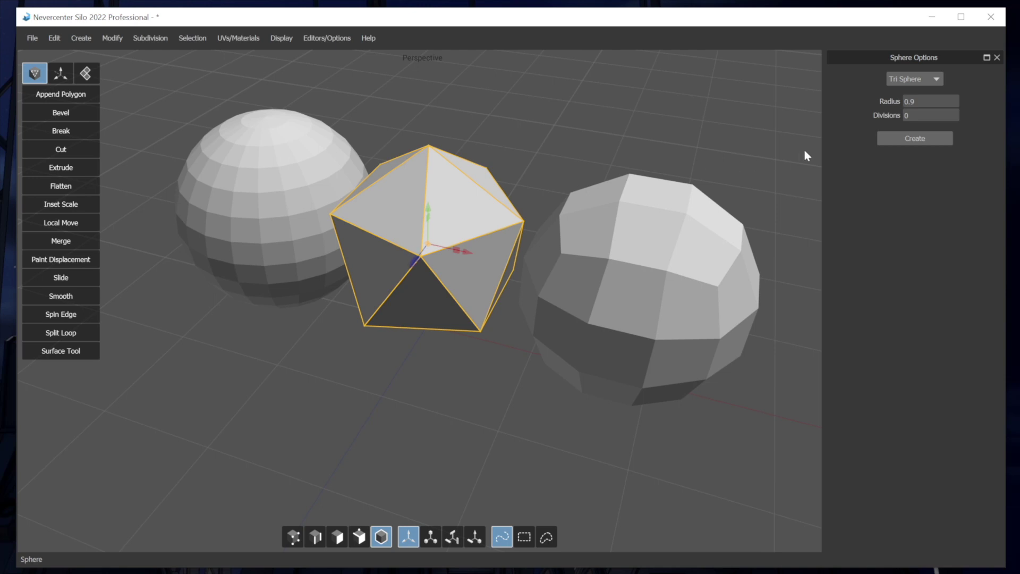
# Try the tri sphere with 3, 1 and 5 divisions and compare it with the other two spheres from different angles
pyautogui.scroll(2, 908, 115)
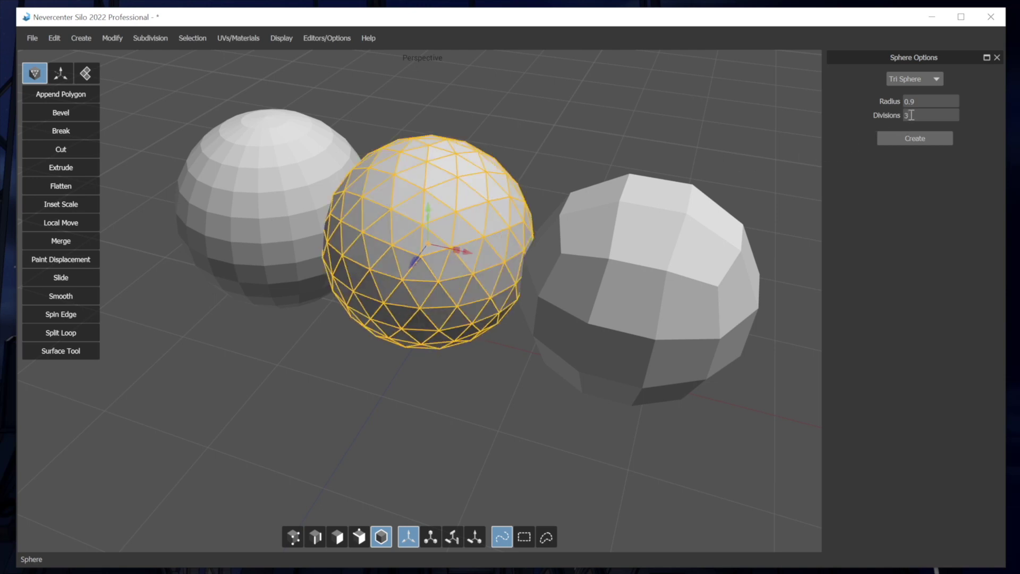
pyautogui.scroll(2, 912, 114)
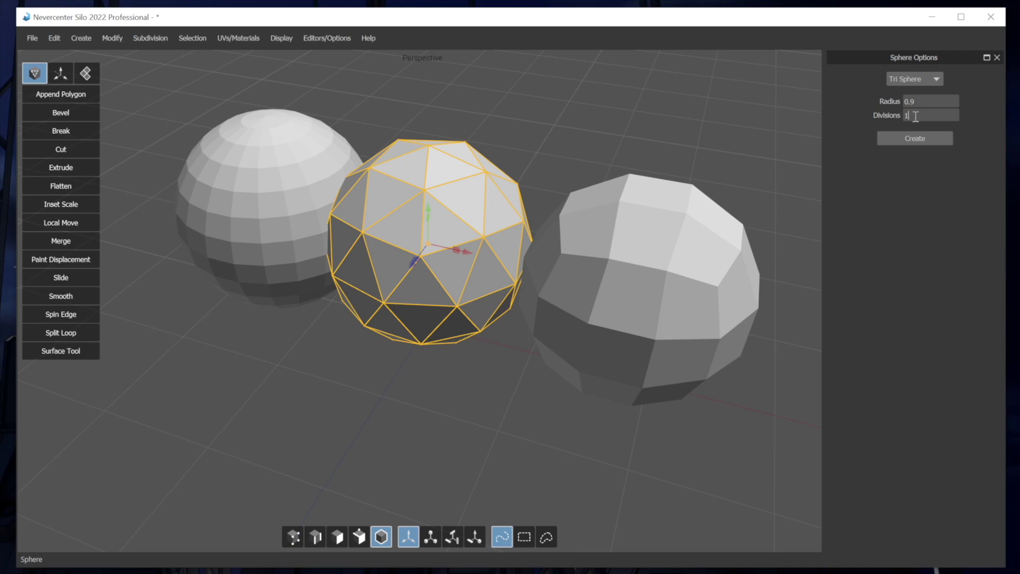
pyautogui.scroll(1, 916, 116)
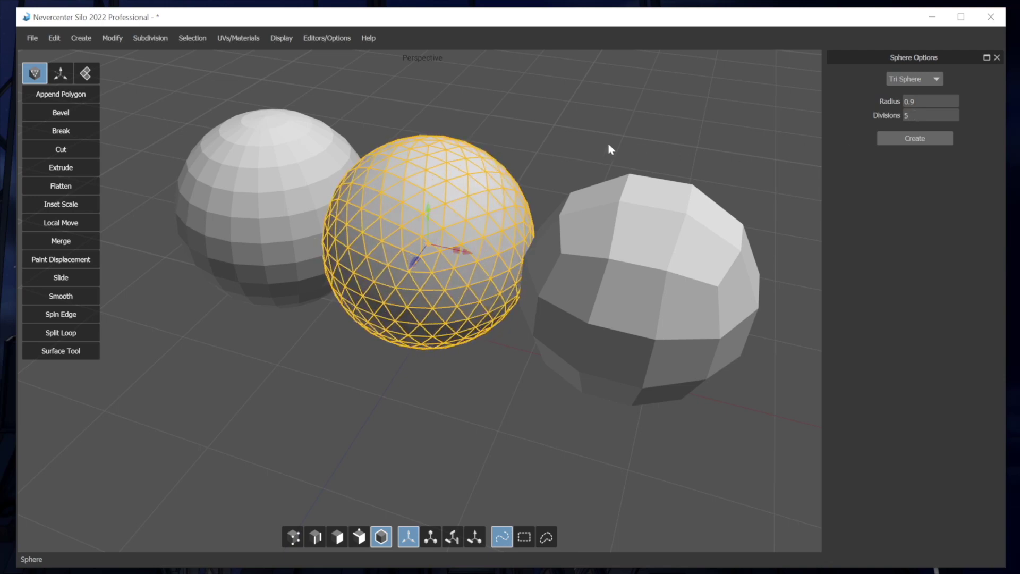
pyautogui.moveTo(608, 148); pyautogui.dragTo(473, 182, button='middle')
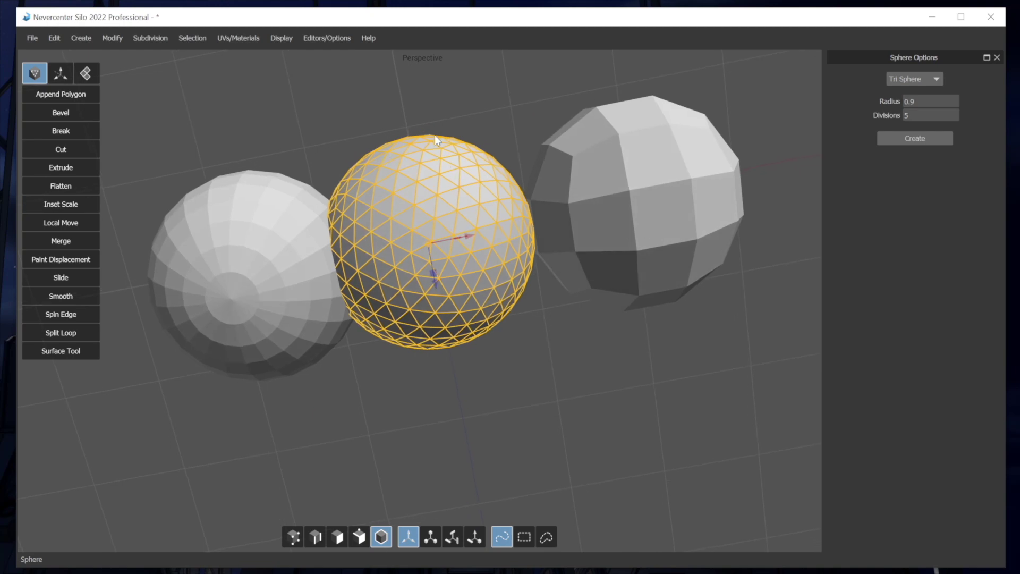
pyautogui.moveTo(436, 137); pyautogui.dragTo(485, 152, button='middle')
pyautogui.moveTo(445, 298); pyautogui.dragTo(421, 349, button='middle')
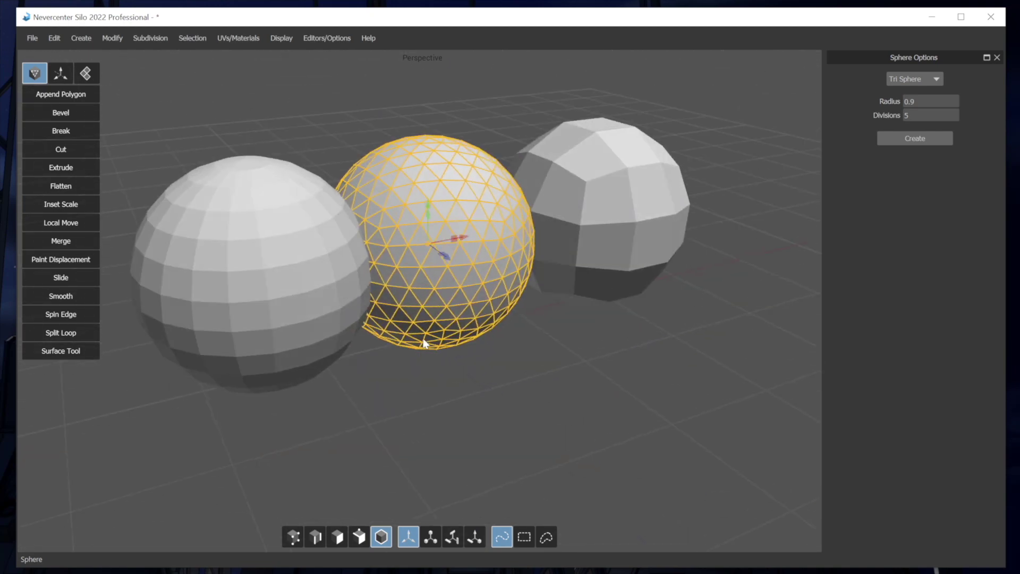
pyautogui.moveTo(465, 282); pyautogui.dragTo(465, 299, button='middle')
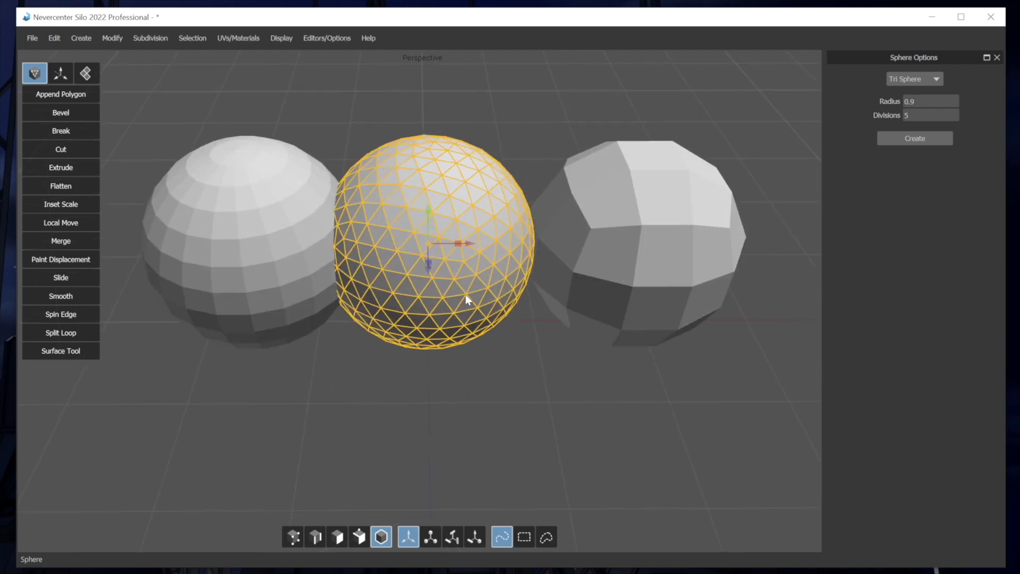
# Drop the tri sphere's divisions to 0, raise them through 3, and finish with 6 divisions
pyautogui.scroll(-5, 936, 114)
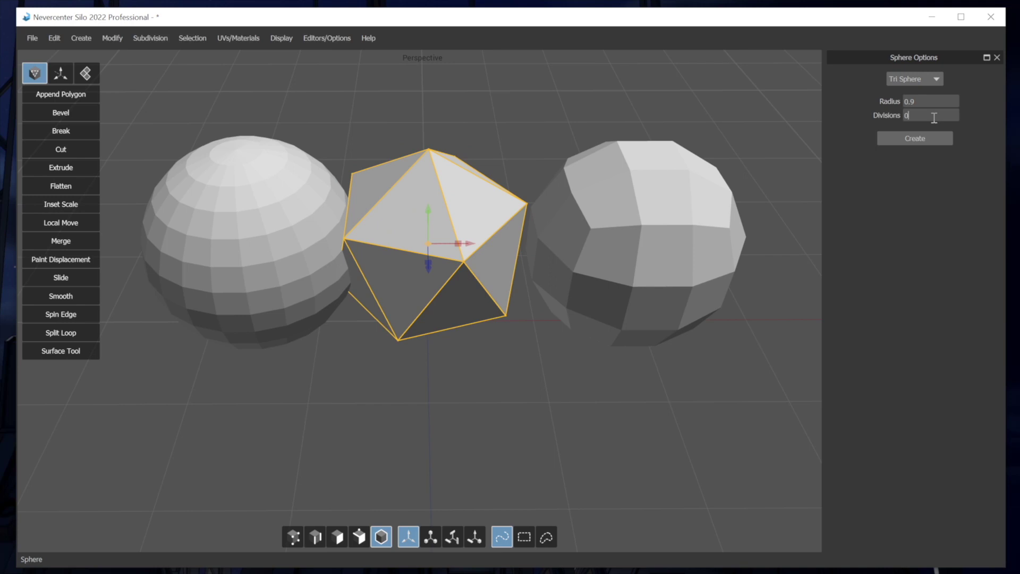
pyautogui.scroll(4, 934, 118)
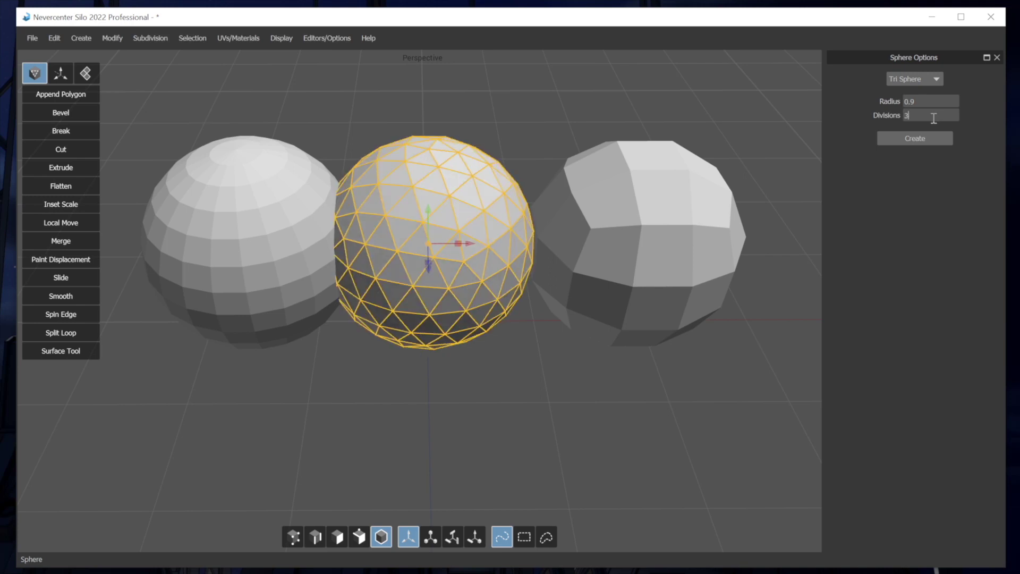
pyautogui.scroll(1, 934, 118)
pyautogui.scroll(2, 934, 118)
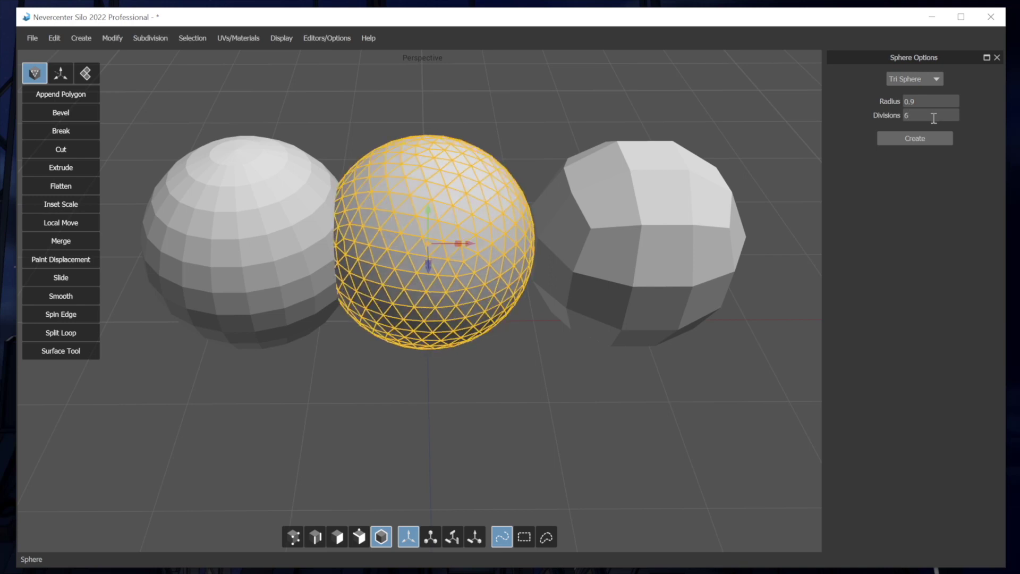
pyautogui.scroll(-3, 933, 118)
pyautogui.scroll(1, 933, 117)
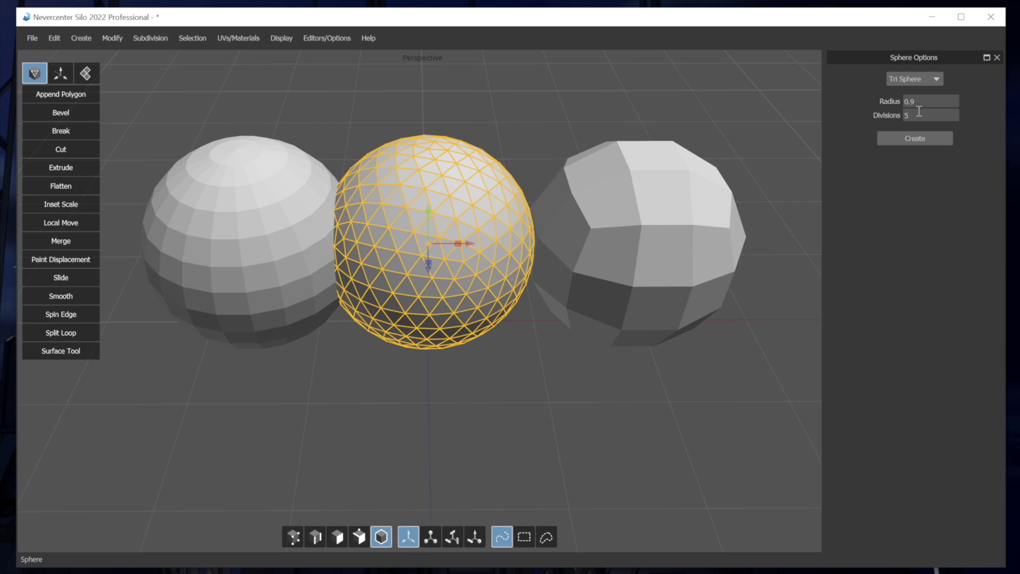
pyautogui.scroll(2, 919, 114)
pyautogui.scroll(-1, 919, 113)
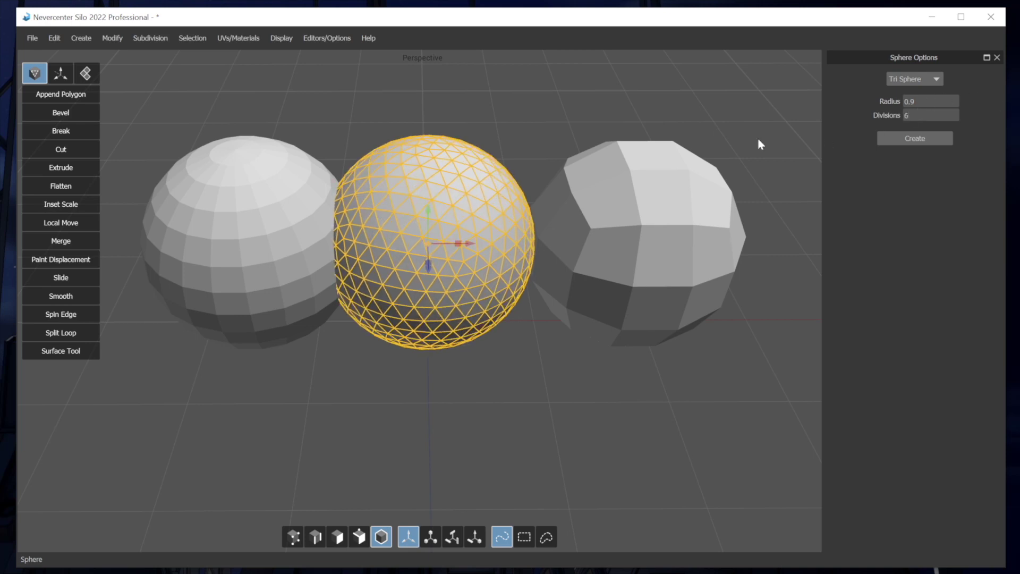
# Open Scene Info and enlarge it to fit all the scene, selection and face statistics
pyautogui.click(322, 39)
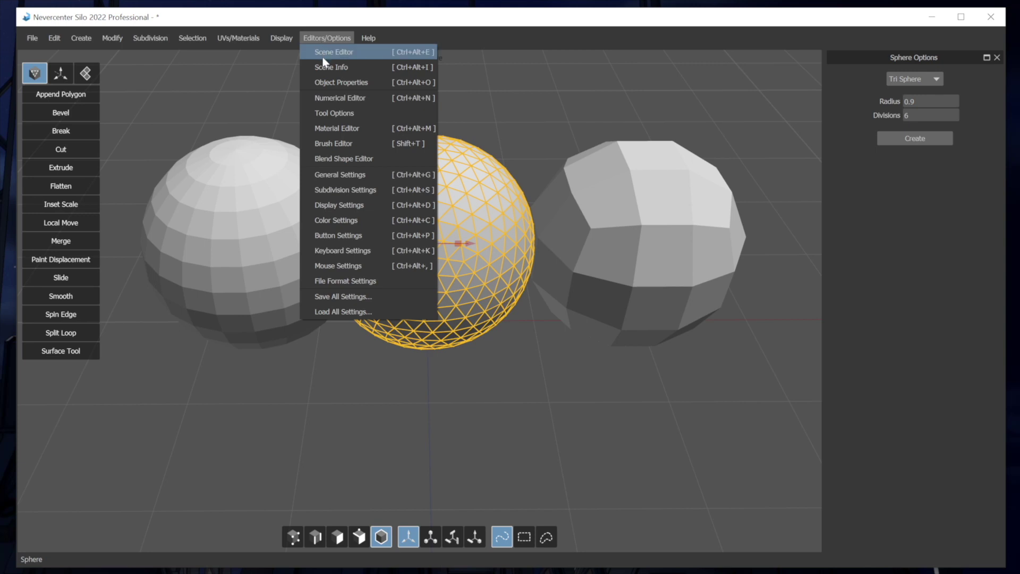
pyautogui.click(334, 69)
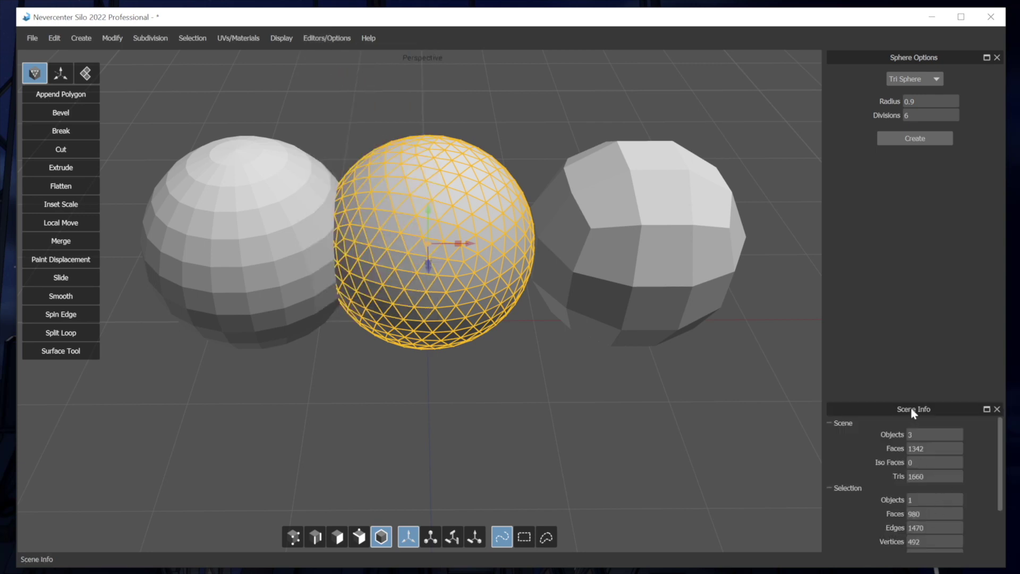
pyautogui.moveTo(914, 402); pyautogui.dragTo(920, 268)
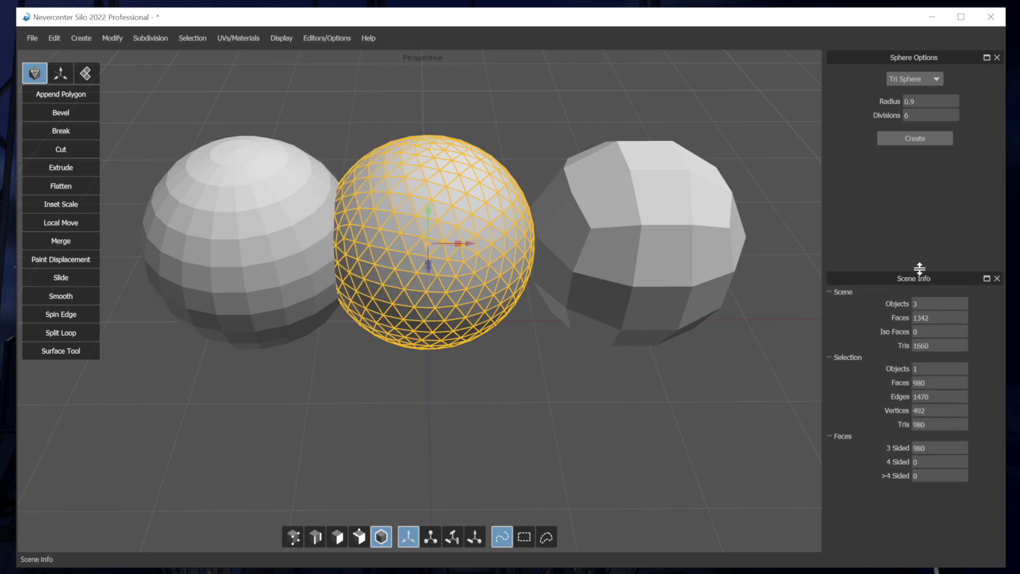
# Delete the tri sphere and create a new Tri Sphere with radius 0.9 and 7 divisions
pyautogui.click(460, 138)
pyautogui.click(452, 162)
pyautogui.press('Delete')
pyautogui.click(924, 143)
pyautogui.doubleClick(920, 116)
pyautogui.write('7')
# Try the tri sphere with 10, 5 and 8 divisions, return it to 7, and deselect it
pyautogui.scroll(1, 920, 116)
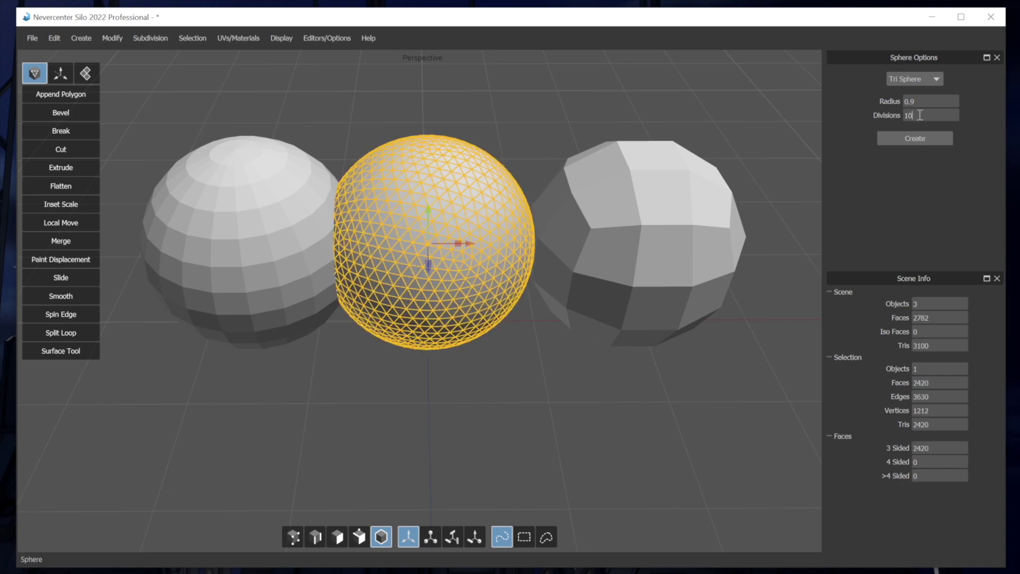
pyautogui.scroll(-5, 920, 114)
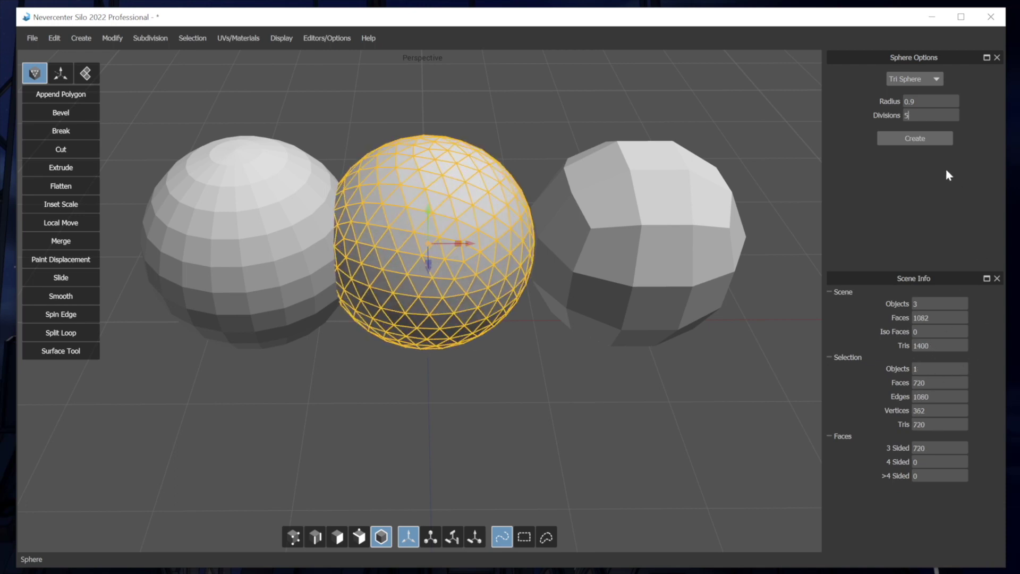
pyautogui.scroll(3, 925, 115)
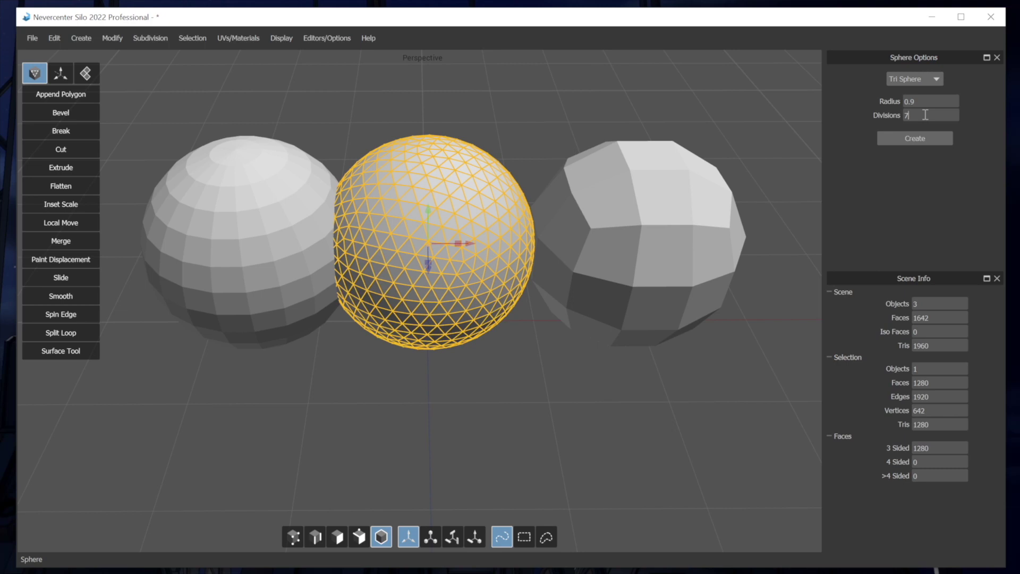
pyautogui.scroll(-1, 925, 114)
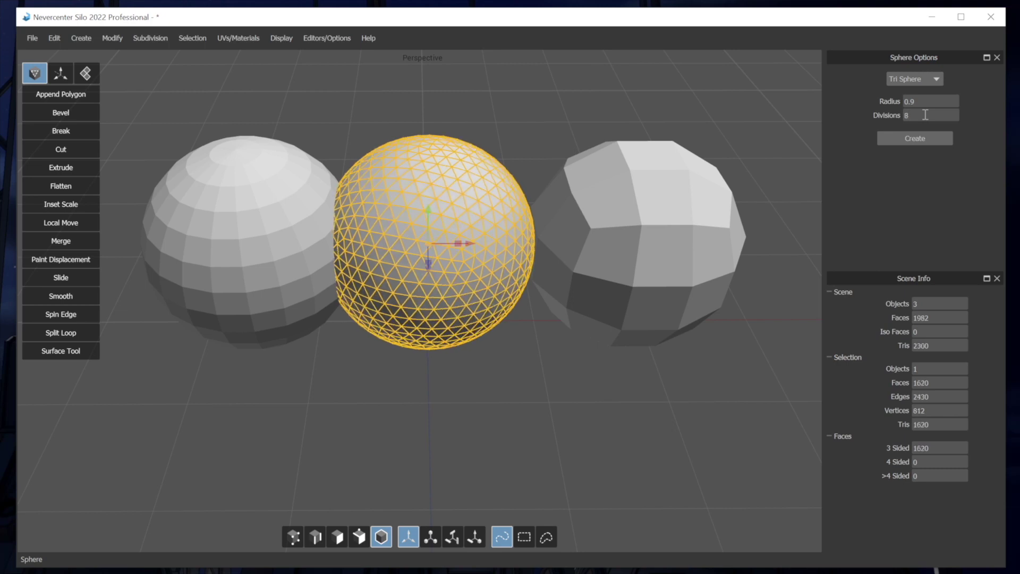
pyautogui.click(501, 114)
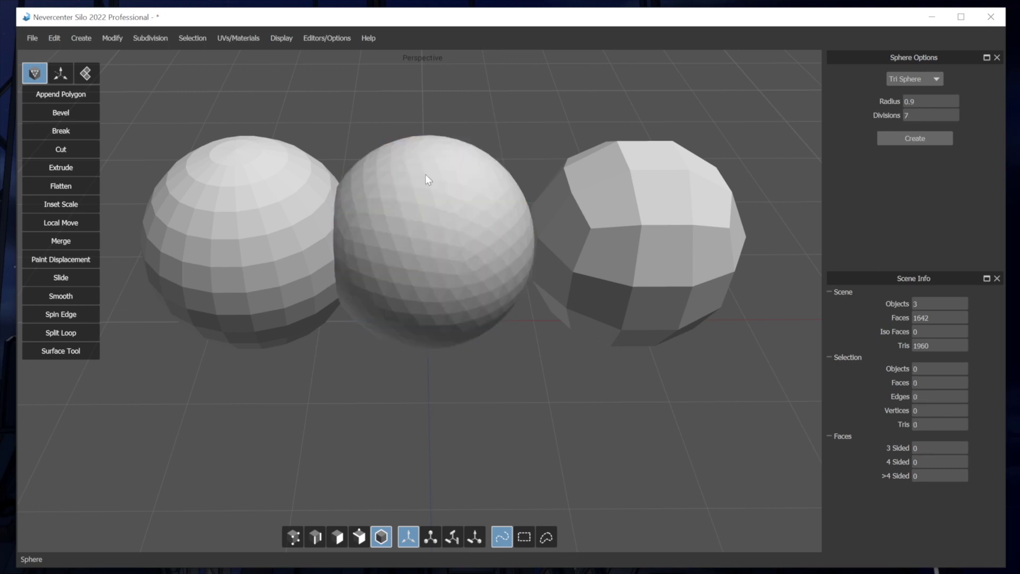
# Set the tri sphere's object display to Smooth Shade Mode and deselect it
pyautogui.click(420, 148)
pyautogui.rightClick(451, 107)
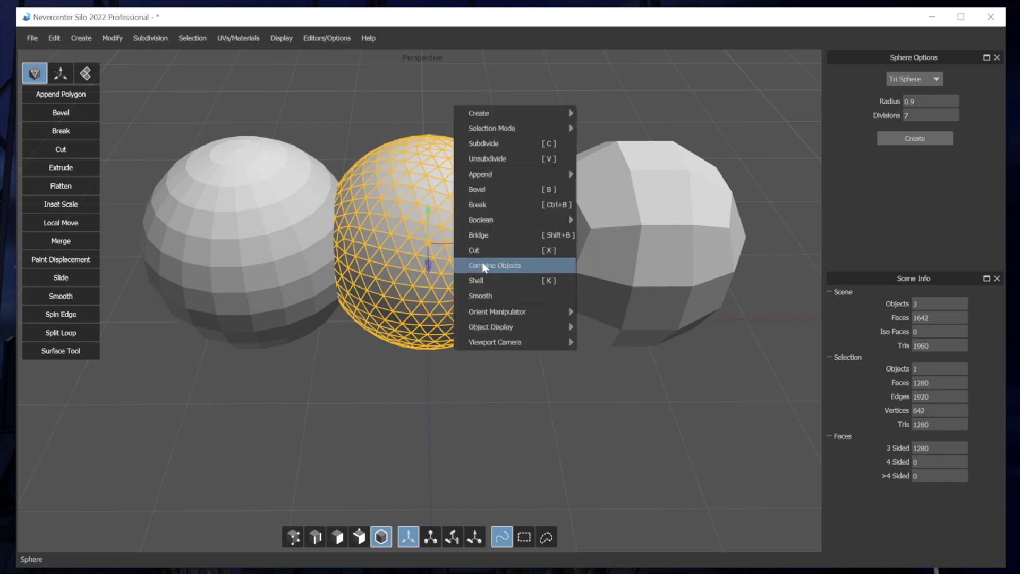
pyautogui.moveTo(499, 327)
pyautogui.click(645, 357)
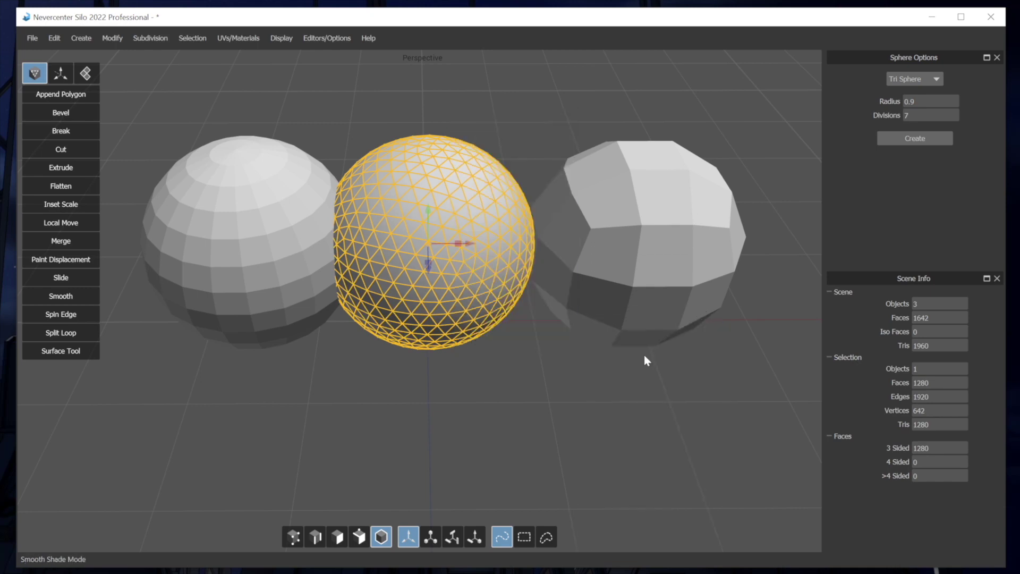
pyautogui.click(489, 348)
# Examine the smooth-shaded tri sphere beside the two faceted spheres from several angles
pyautogui.moveTo(489, 348); pyautogui.dragTo(495, 315, button='middle')
pyautogui.keyDown('alt'); pyautogui.moveTo(495, 310); pyautogui.dragTo(541, 335, button='right'); pyautogui.keyUp('alt')
pyautogui.keyDown('alt'); pyautogui.moveTo(541, 335); pyautogui.dragTo(560, 300); pyautogui.keyUp('alt')
pyautogui.keyDown('alt'); pyautogui.moveTo(560, 300); pyautogui.dragTo(500, 299, button='right'); pyautogui.keyUp('alt')
pyautogui.scroll(-2, 499, 304)
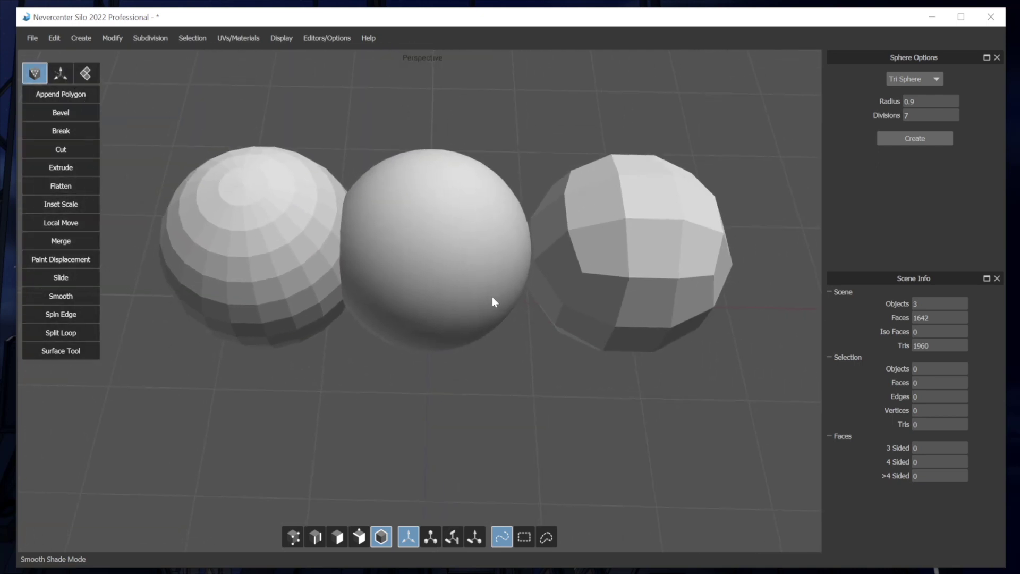
pyautogui.moveTo(494, 296); pyautogui.dragTo(503, 178, button='middle')
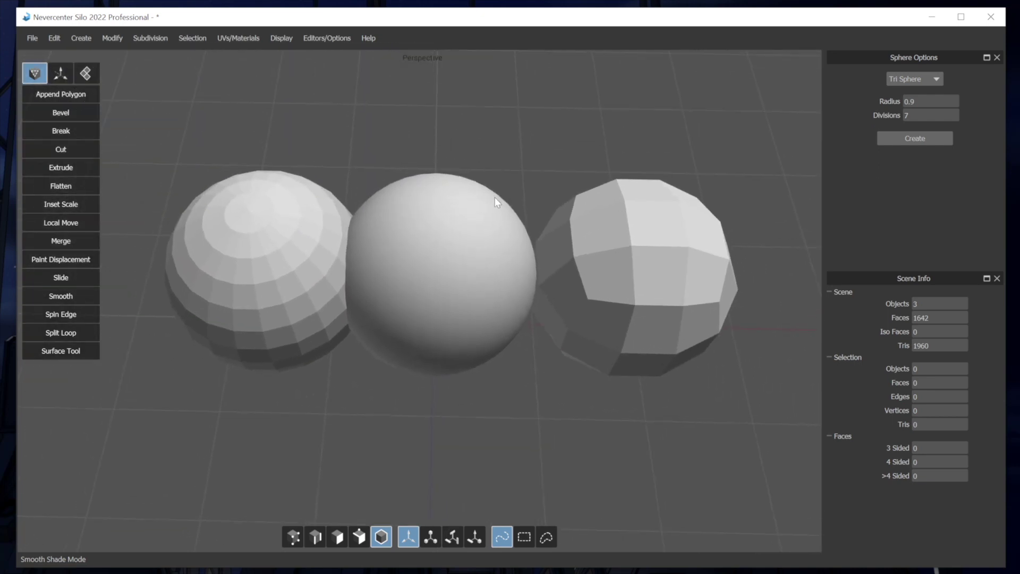
pyautogui.keyDown('alt'); pyautogui.moveTo(495, 197); pyautogui.dragTo(513, 256); pyautogui.keyUp('alt')
pyautogui.keyDown('alt'); pyautogui.moveTo(513, 256); pyautogui.dragTo(519, 290, button='right'); pyautogui.keyUp('alt')
pyautogui.moveTo(520, 289); pyautogui.dragTo(491, 297, button='middle')
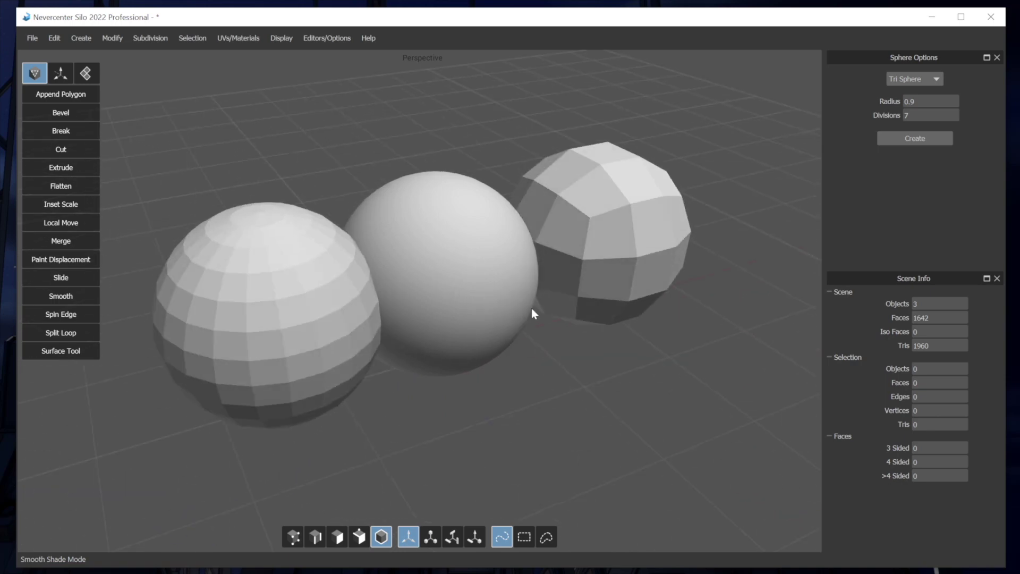
# Select the tri sphere, then the UV sphere, and examine the UV sphere's pole and side faces up close
pyautogui.click(458, 286)
pyautogui.moveTo(479, 285); pyautogui.dragTo(300, 268, button='middle')
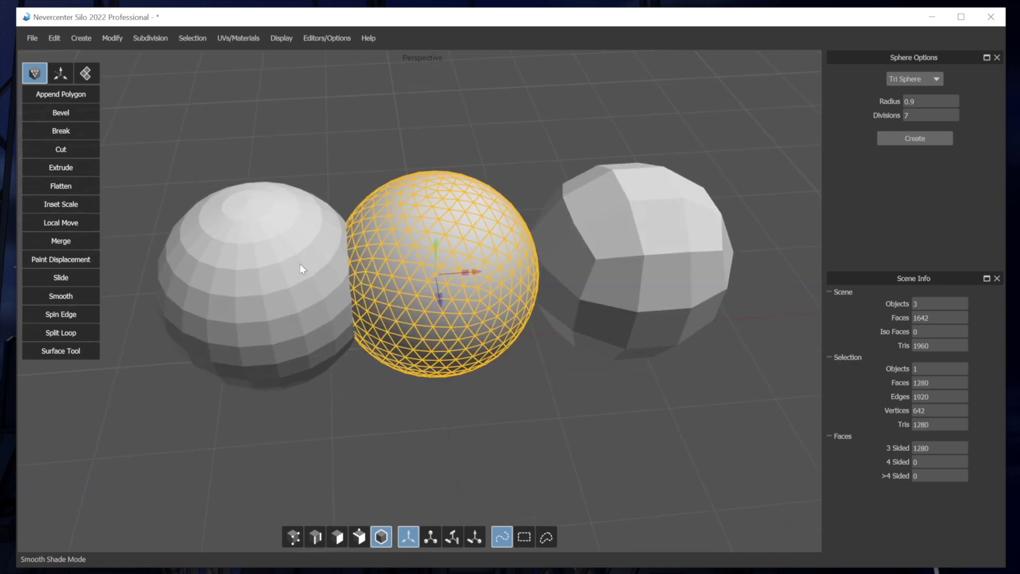
pyautogui.click(272, 257)
pyautogui.scroll(5, 263, 234)
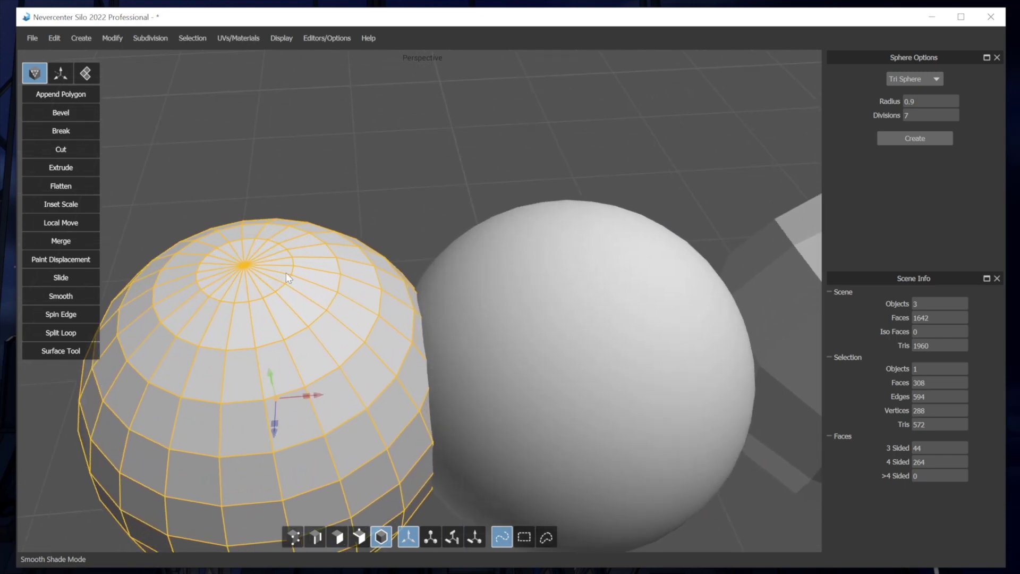
pyautogui.moveTo(286, 273); pyautogui.dragTo(252, 298, button='middle')
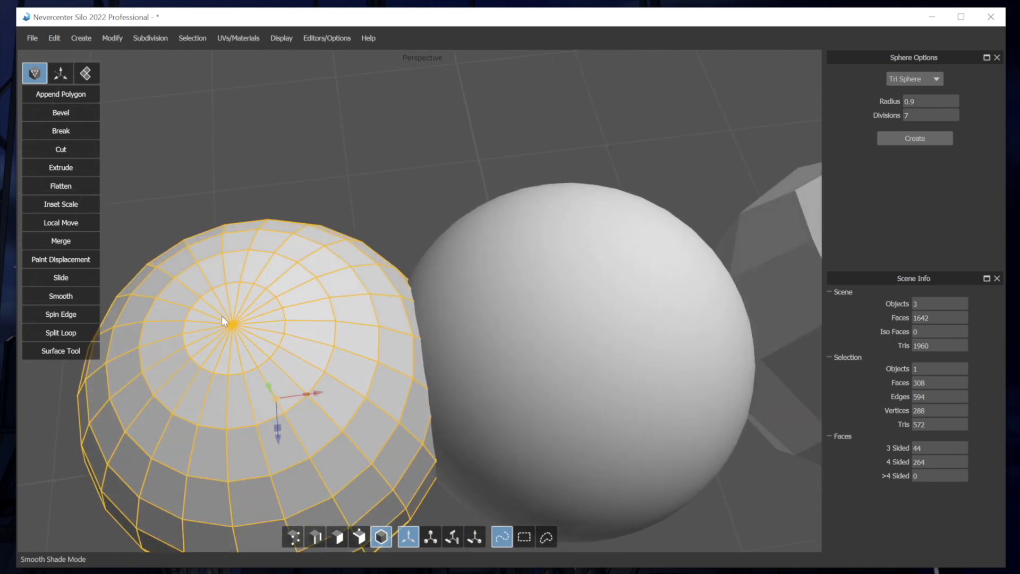
pyautogui.moveTo(282, 376); pyautogui.dragTo(353, 270, button='middle')
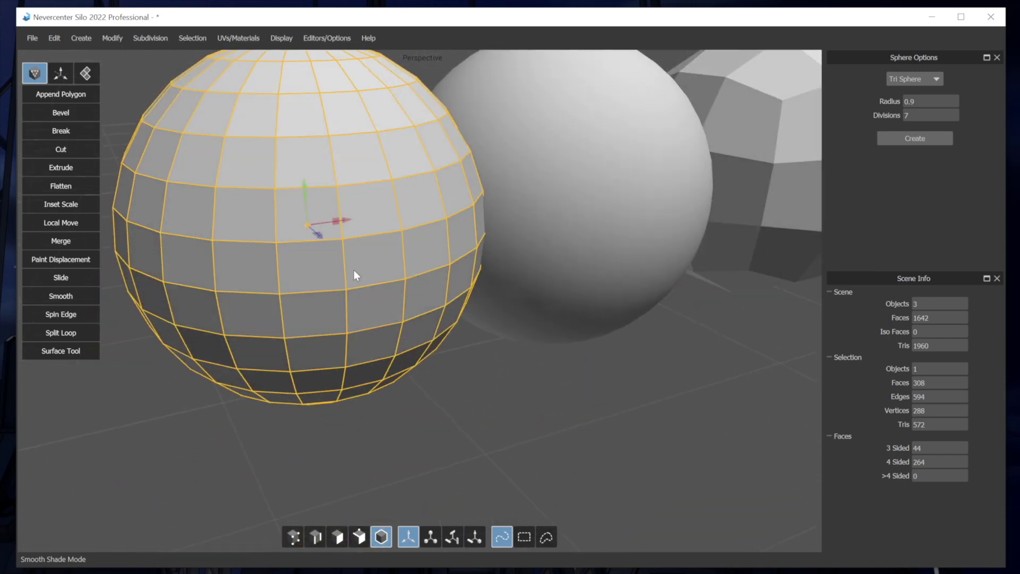
pyautogui.scroll(-4, 381, 291)
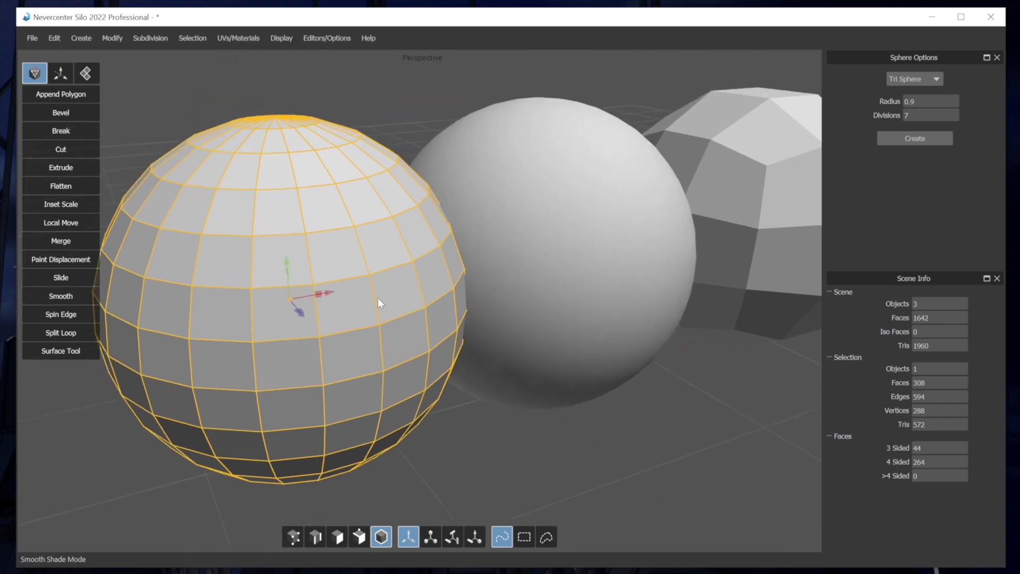
# Select the tri sphere to inspect its triangle mesh from above, then deselect it and view all three spheres
pyautogui.click(547, 237)
pyautogui.scroll(4, 559, 296)
pyautogui.moveTo(559, 296); pyautogui.dragTo(565, 333, button='middle')
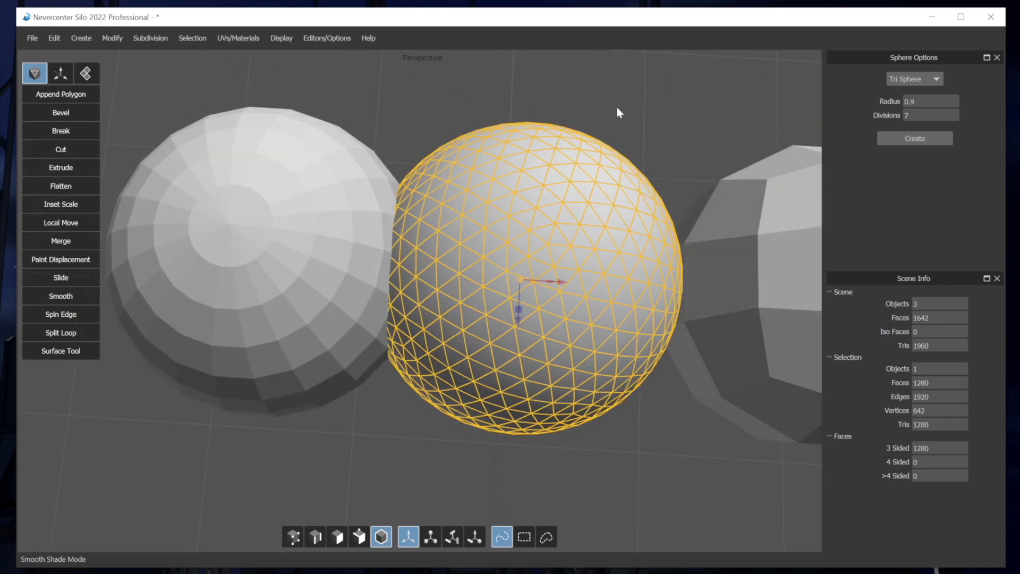
pyautogui.click(616, 106)
pyautogui.moveTo(649, 229); pyautogui.dragTo(576, 280, button='middle')
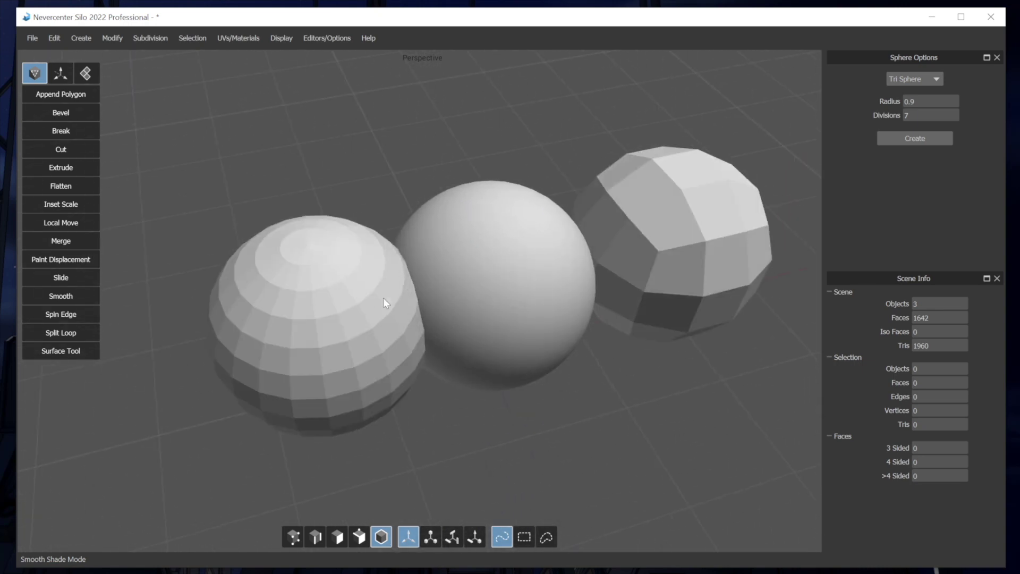
# Select the tri sphere and examine its UV layout in the split Perspective and UV 2D view
pyautogui.click(518, 293)
pyautogui.moveTo(518, 292); pyautogui.dragTo(506, 327, button='middle')
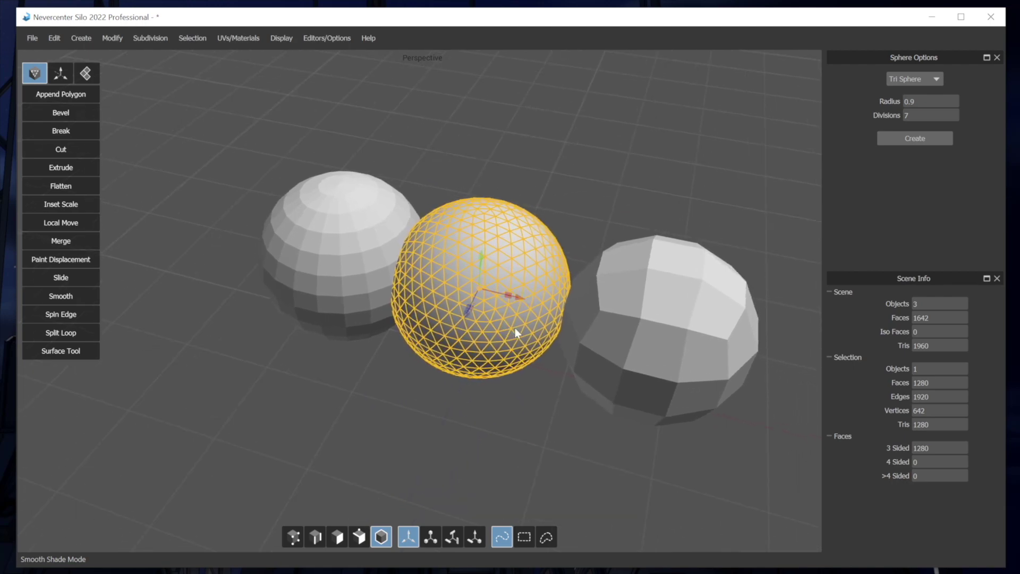
pyautogui.press('space')
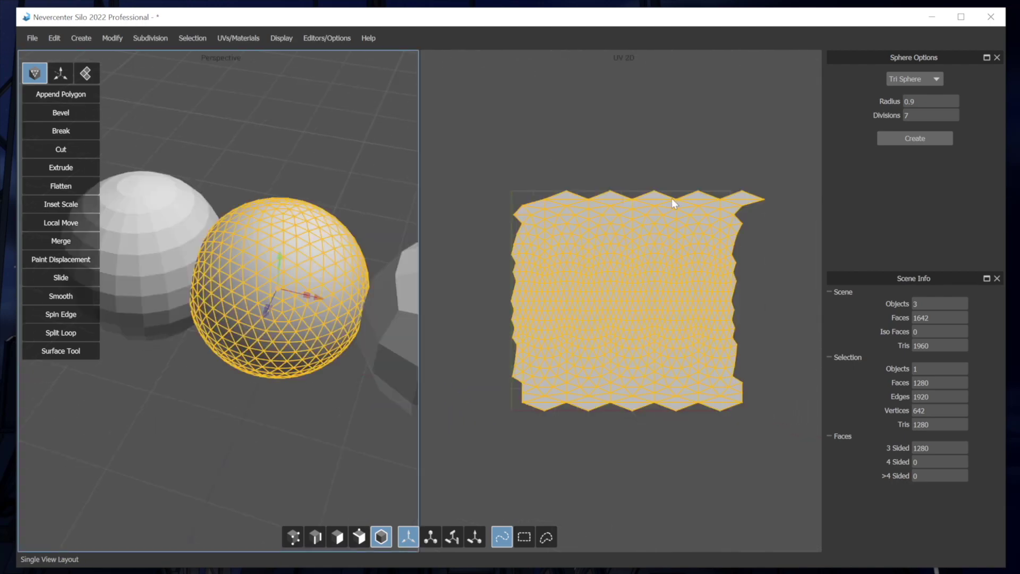
pyautogui.click(551, 333)
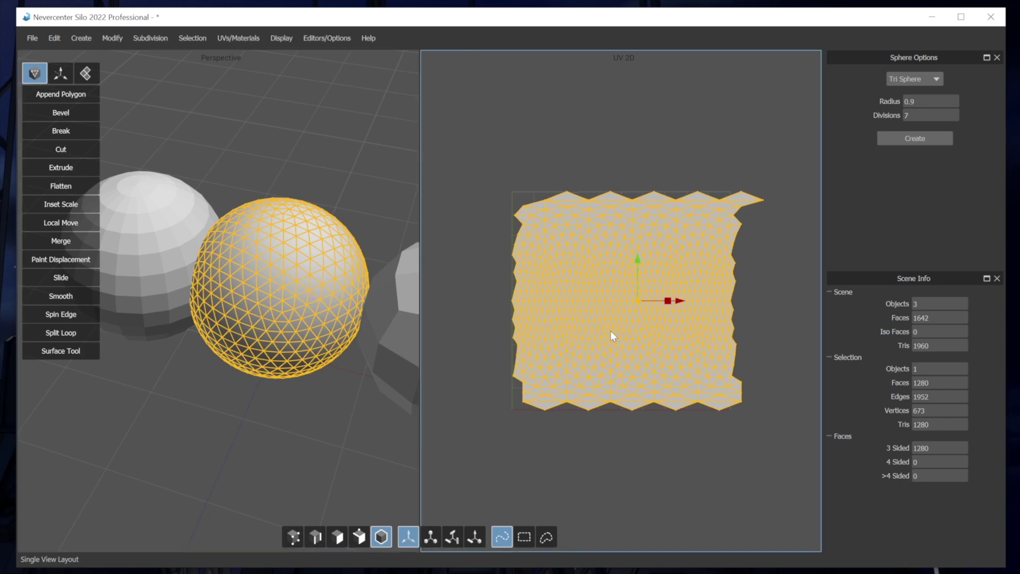
pyautogui.scroll(-3, 611, 330)
pyautogui.scroll(1, 572, 336)
pyautogui.keyDown('alt'); pyautogui.moveTo(298, 340); pyautogui.dragTo(304, 332); pyautogui.keyUp('alt')
# Delete the smooth-shaded tri sphere and create a new Tri Sphere with radius 0.9 and 0 divisions
pyautogui.press('Delete')
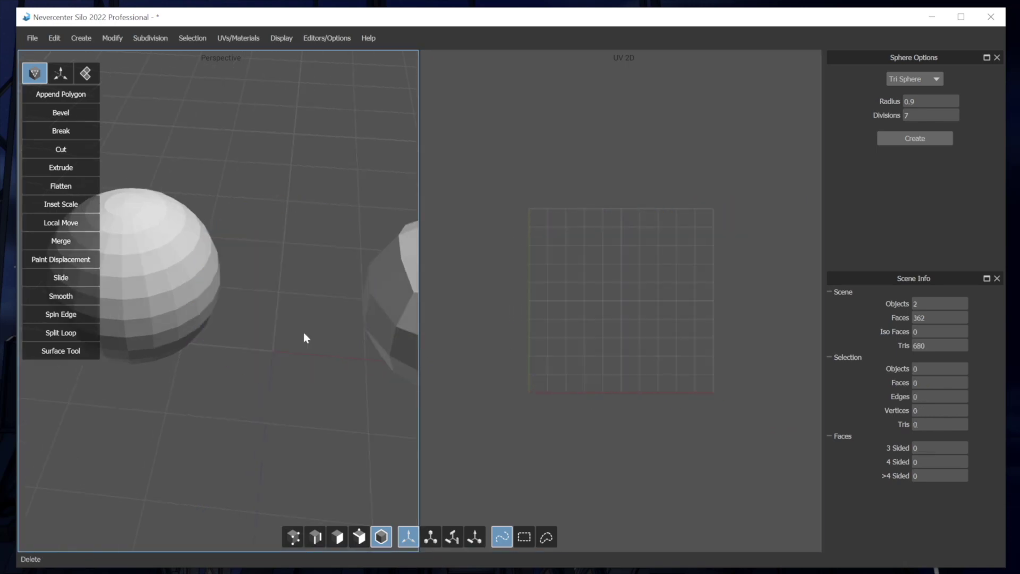
pyautogui.click(917, 140)
pyautogui.doubleClick(922, 115)
pyautogui.write('5')
pyautogui.press('BackSpace')
pyautogui.write('0')
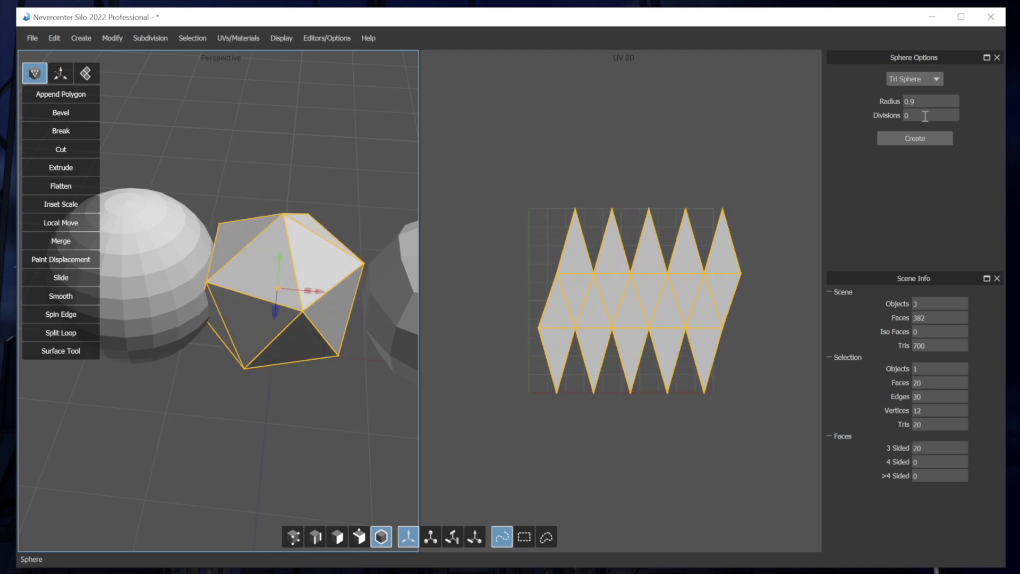
# Raise the tri sphere's divisions through 1 and 2 to 7, comparing the UV layouts
pyautogui.press('BackSpace')
pyautogui.write('1')
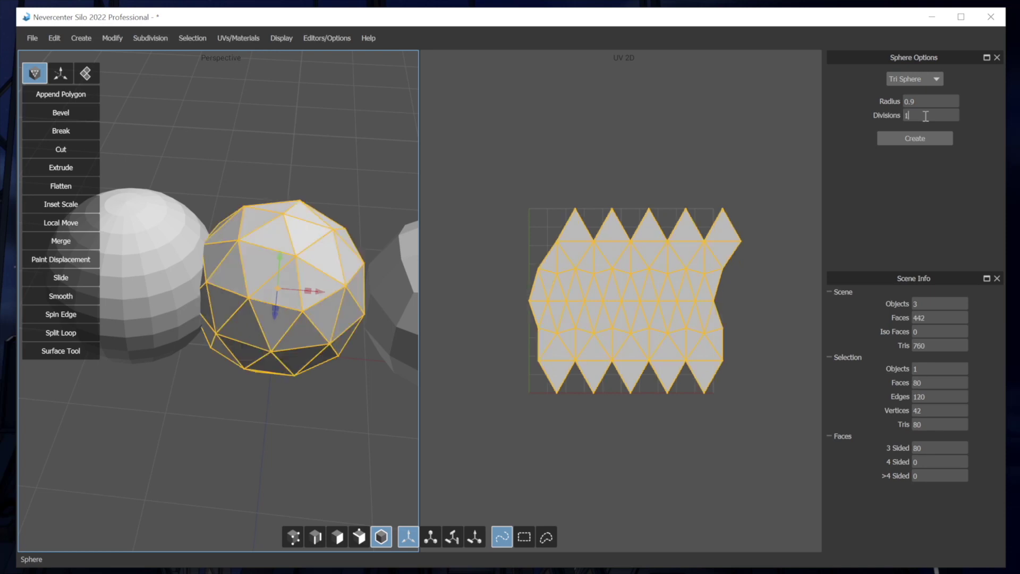
pyautogui.press('BackSpace')
pyautogui.write('2')
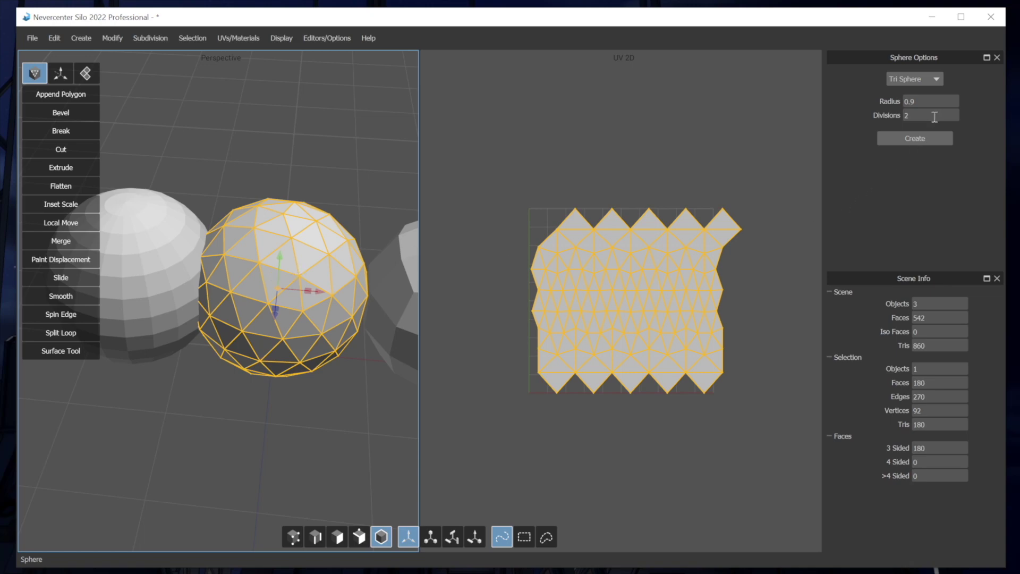
pyautogui.press('BackSpace')
pyautogui.write('5')
pyautogui.press('BackSpace')
pyautogui.write('7')
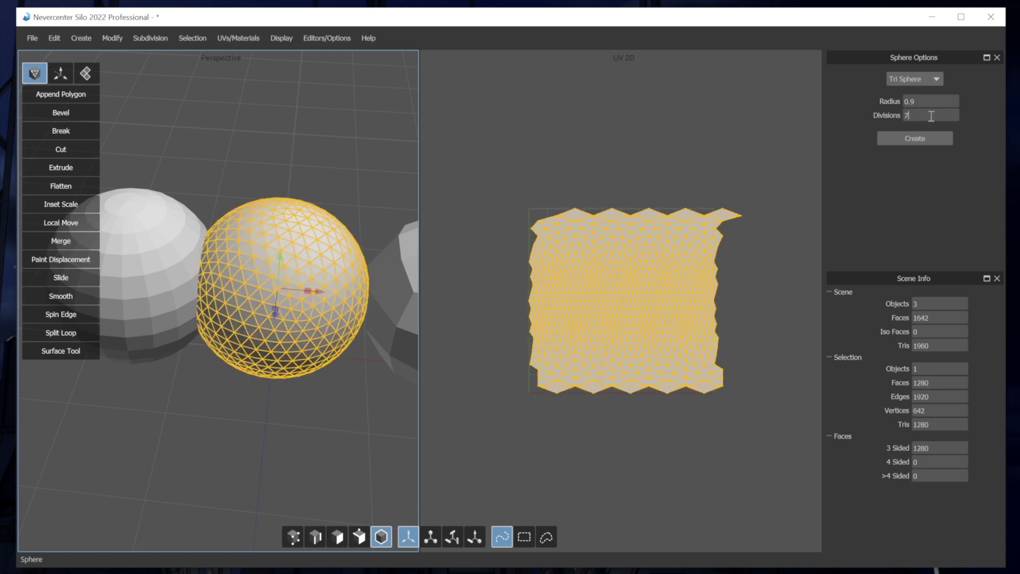
# Try the tri sphere with 9, 4 and 7 divisions and finish with 6 divisions
pyautogui.press('BackSpace')
pyautogui.write('4')
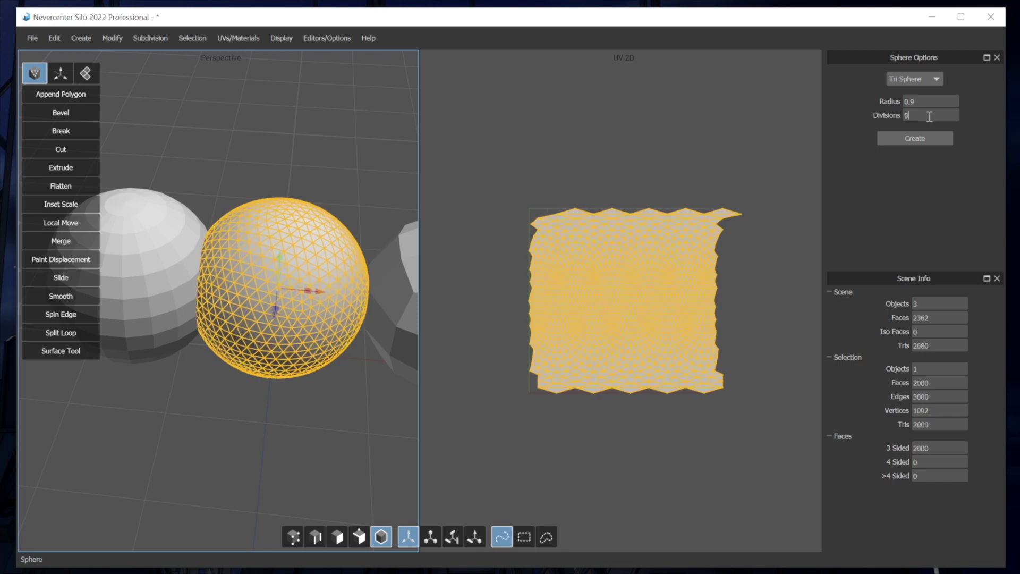
pyautogui.scroll(4, 928, 120)
pyautogui.scroll(-4, 927, 119)
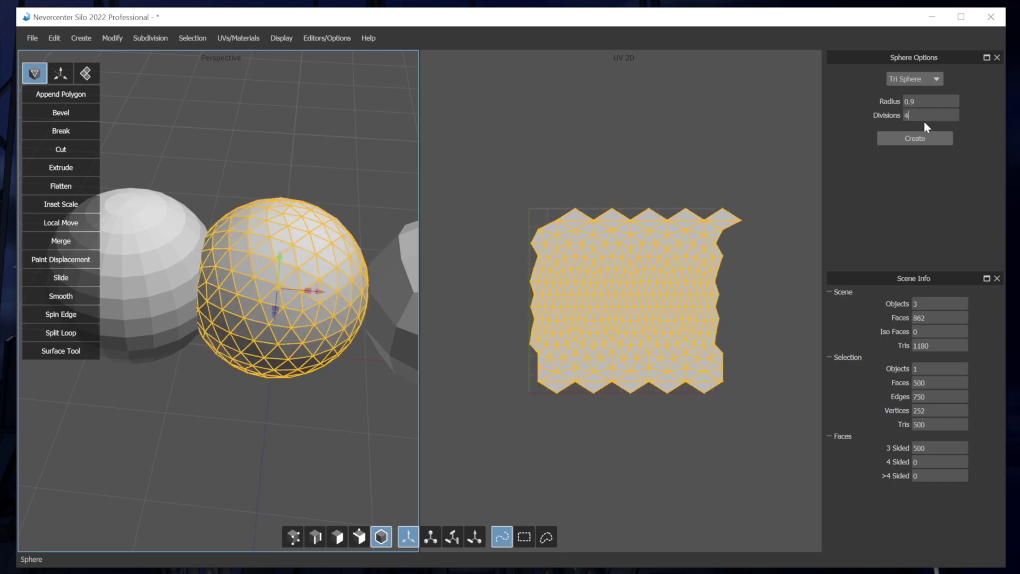
pyautogui.scroll(4, 924, 116)
pyautogui.scroll(-5, 923, 116)
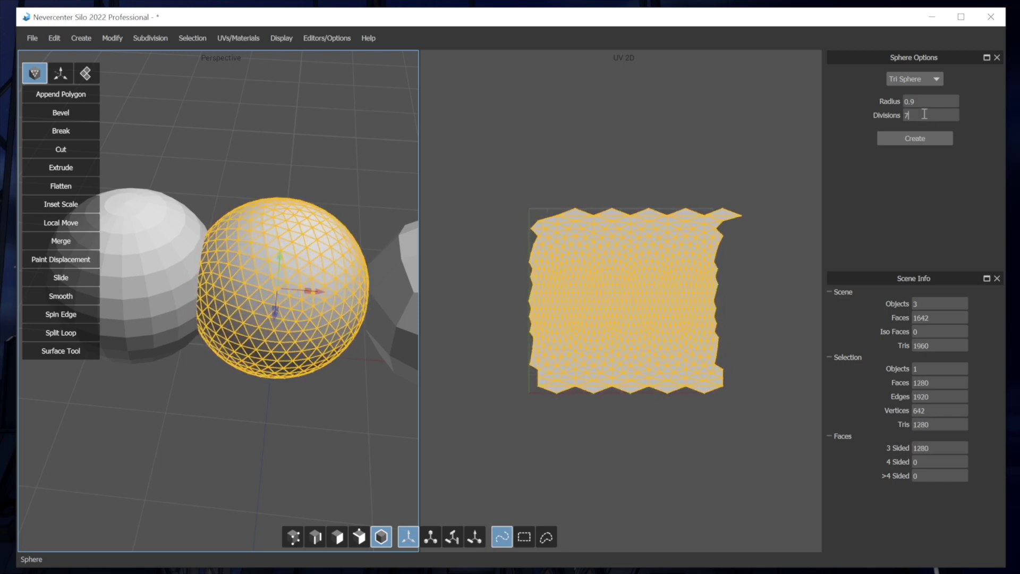
pyautogui.scroll(4, 924, 115)
pyautogui.scroll(-1, 926, 115)
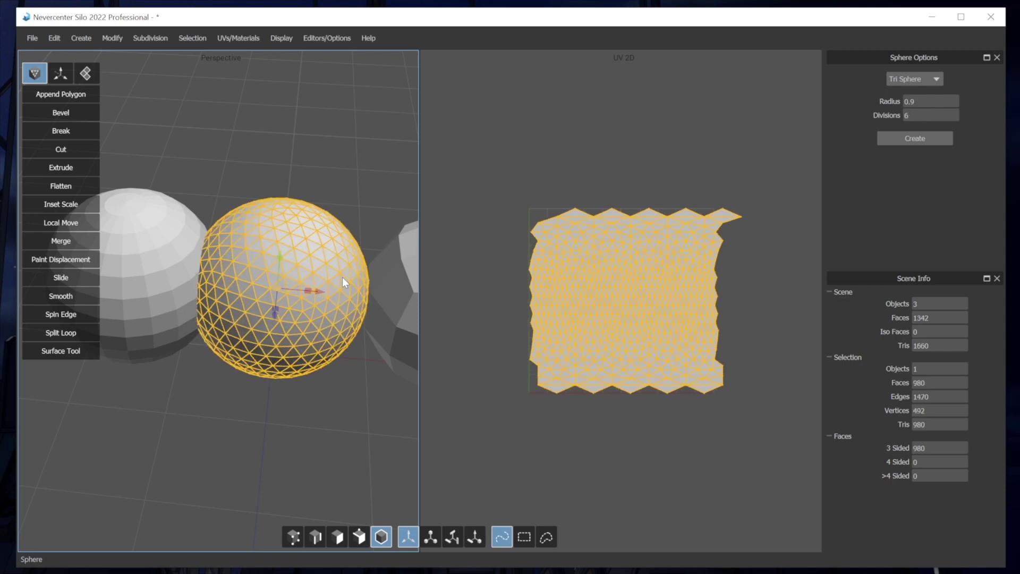
# Return to the single perspective view with all three spheres in sight and deselect the tri sphere
pyautogui.keyDown('alt'); pyautogui.moveTo(278, 287); pyautogui.dragTo(311, 285); pyautogui.keyUp('alt')
pyautogui.scroll(-2, 278, 293)
pyautogui.press('space')
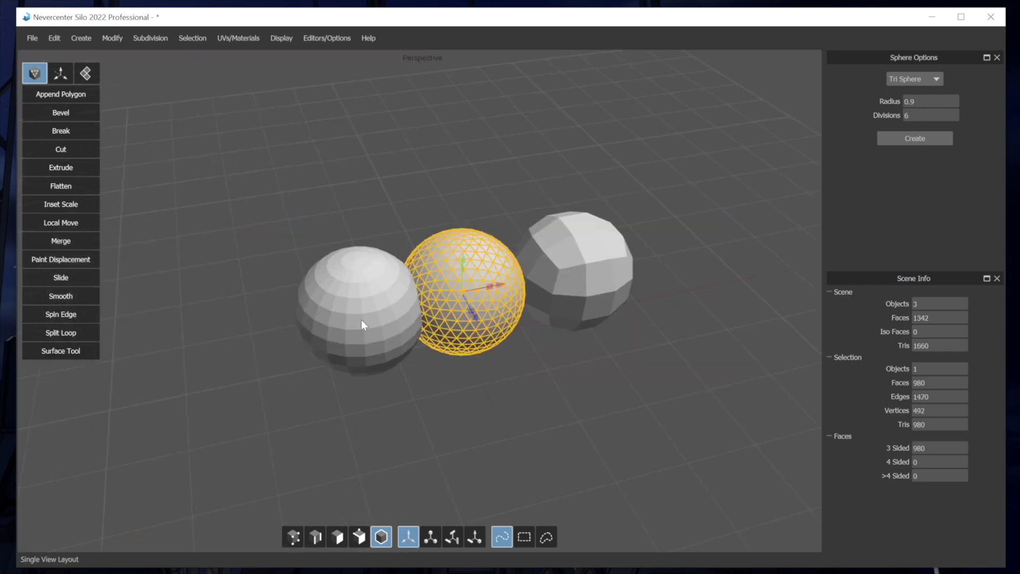
pyautogui.click(452, 179)
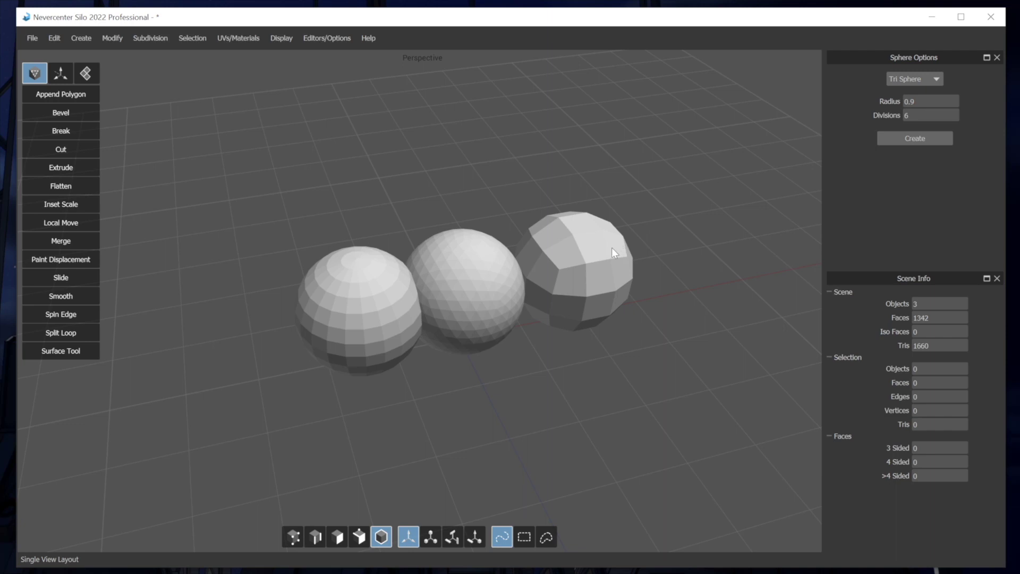
pyautogui.moveTo(547, 250); pyautogui.dragTo(329, 305)
pyautogui.click(407, 173)
pyautogui.click(369, 38)
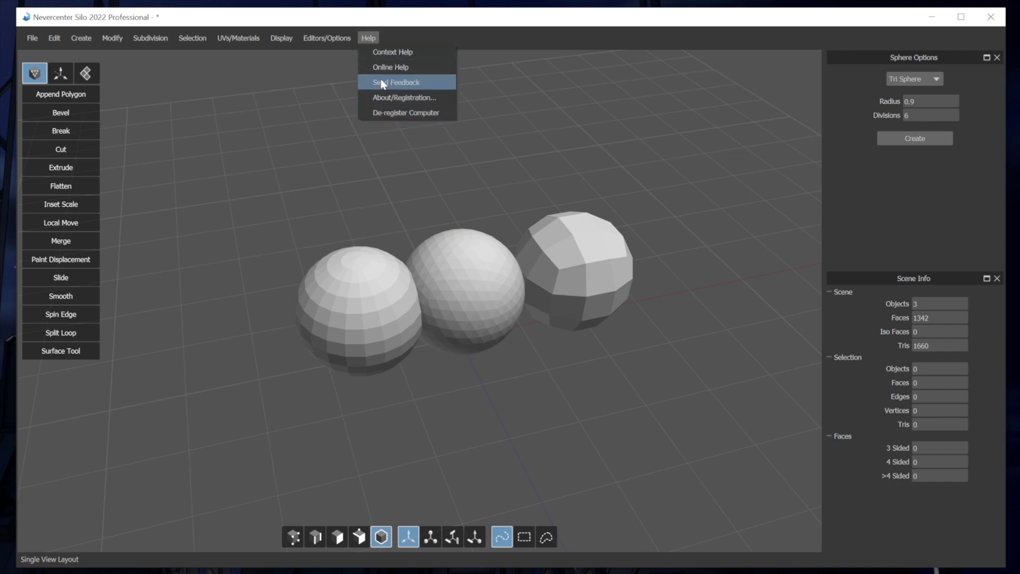
pyautogui.click(367, 38)
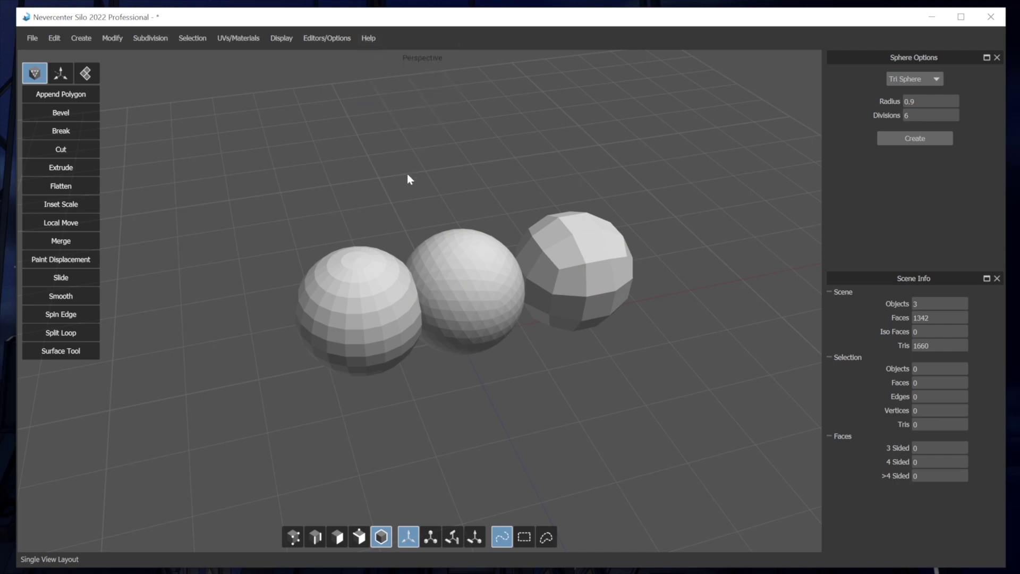